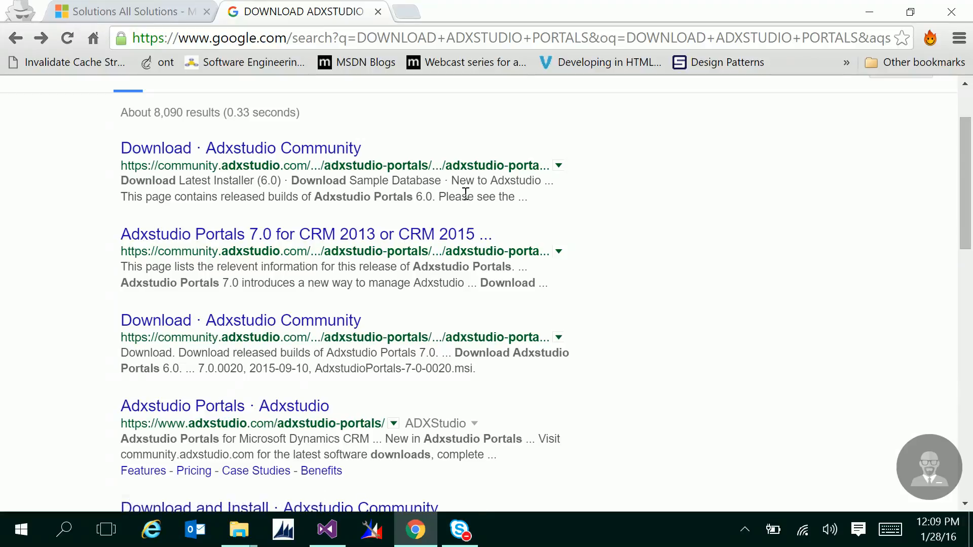
- Switch to the File Explorer window on Customizations and go up to the C:\Program Files (x86)\Adxstudio\XrmPortals folder
mouse_move(243, 533)
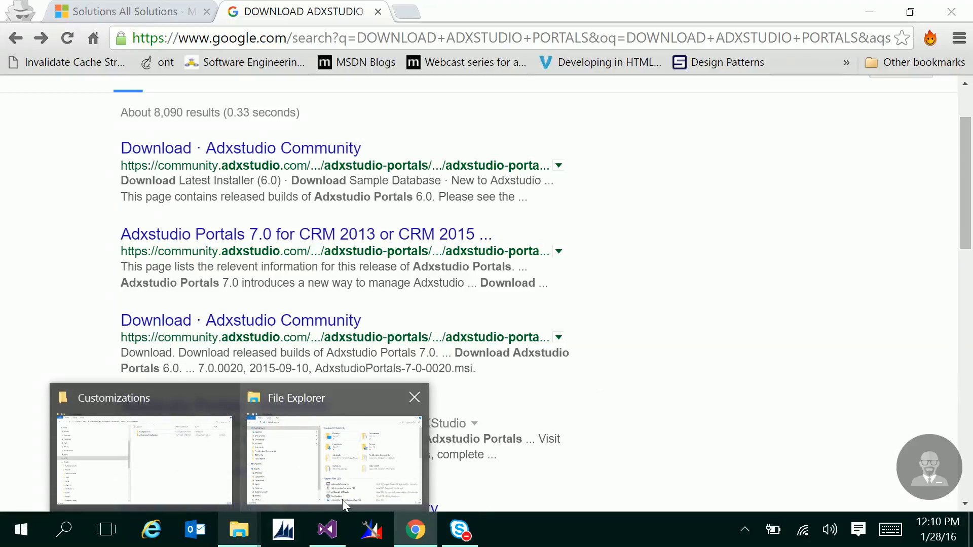
left_click(215, 487)
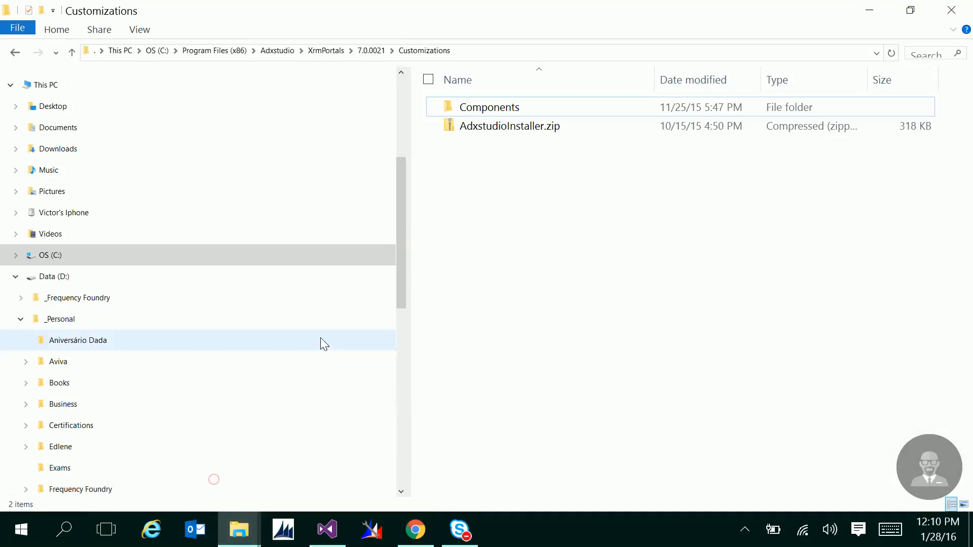
left_click(483, 53)
left_click(482, 53)
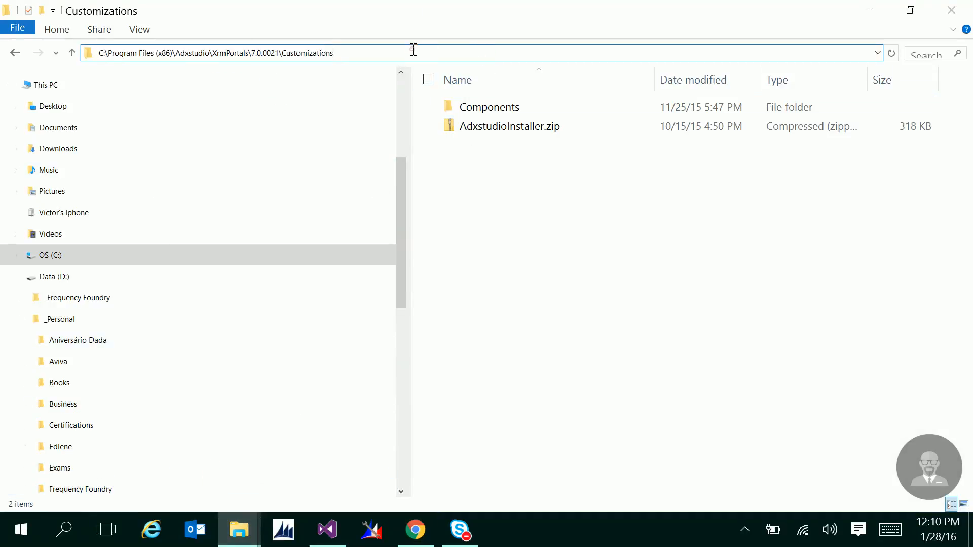
key("ctrl+a")
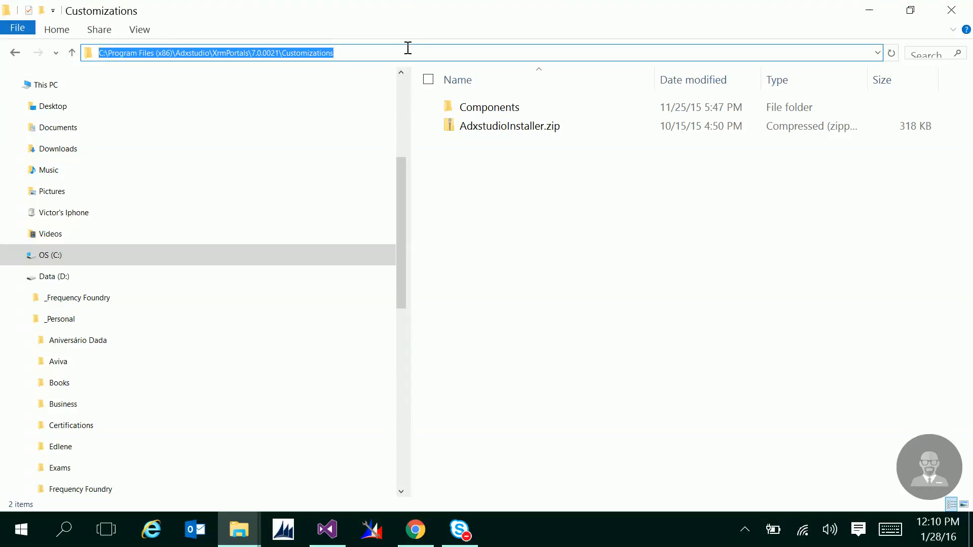
left_click(287, 51)
left_click(253, 50)
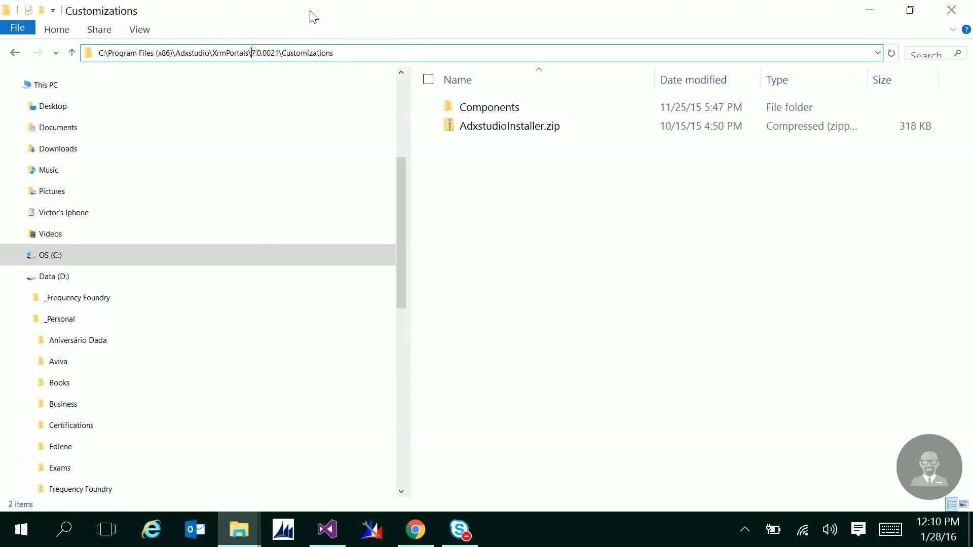
key("shift+End")
key("Delete")
key("Return")
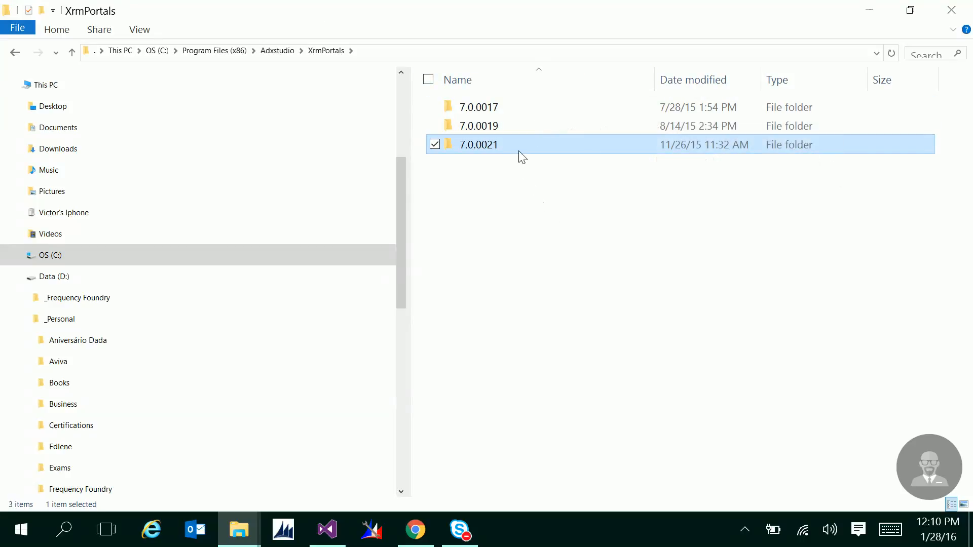
- Open the Customizations folder inside 7.0.0021 and copy its full folder path
mouse_move(518, 147)
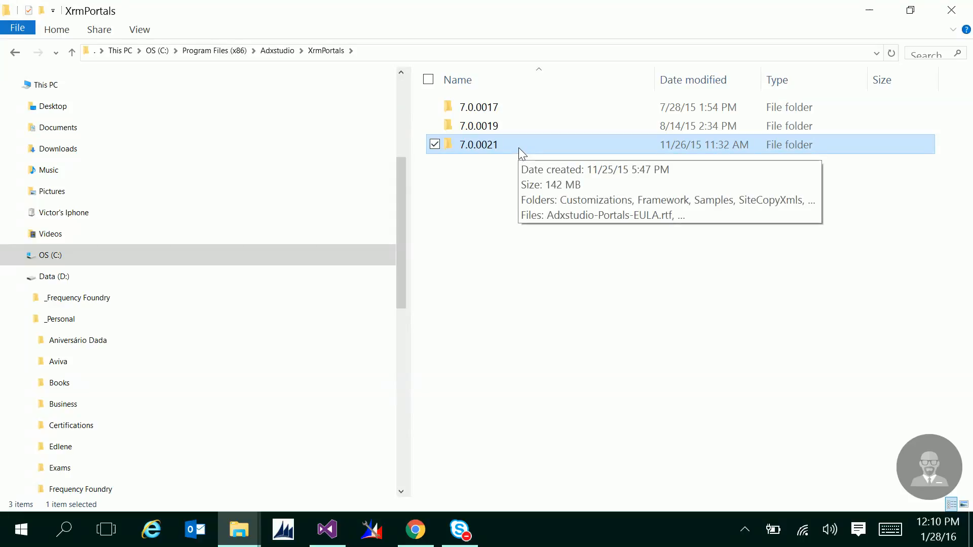
double_click(518, 147)
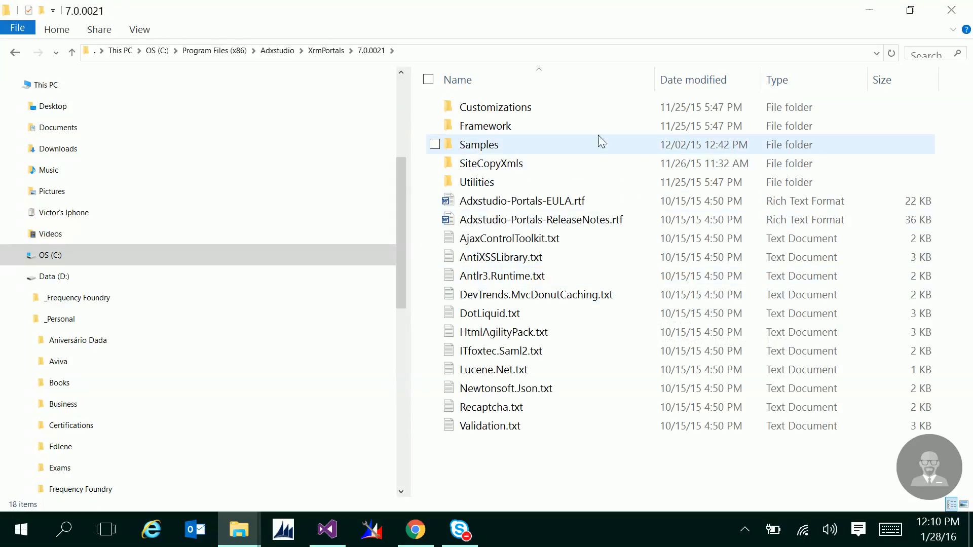
double_click(541, 108)
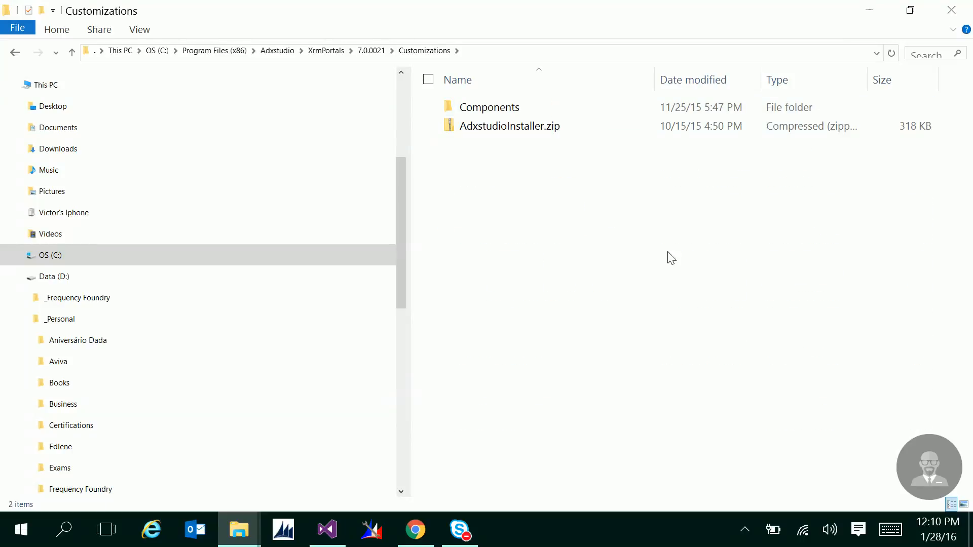
left_click(559, 133)
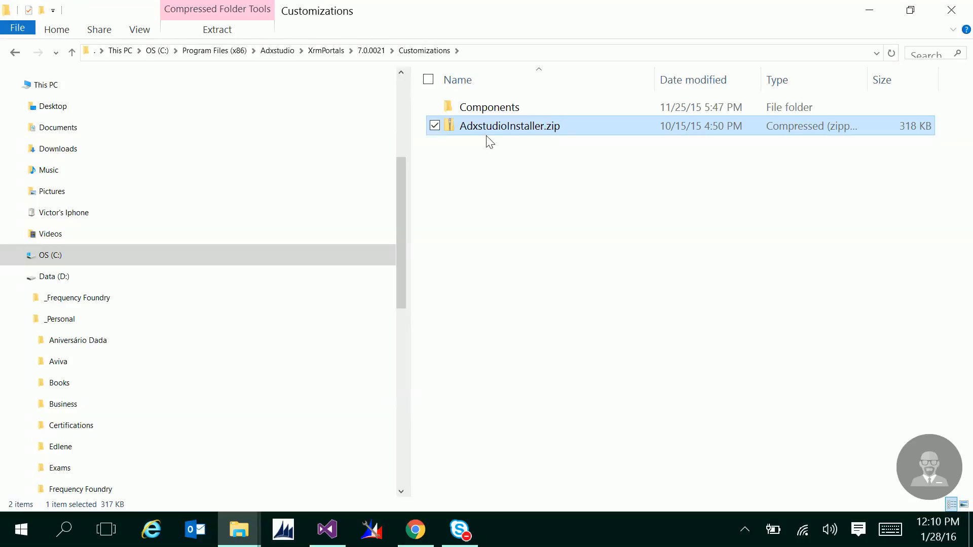
left_click(514, 51)
key("ctrl+c")
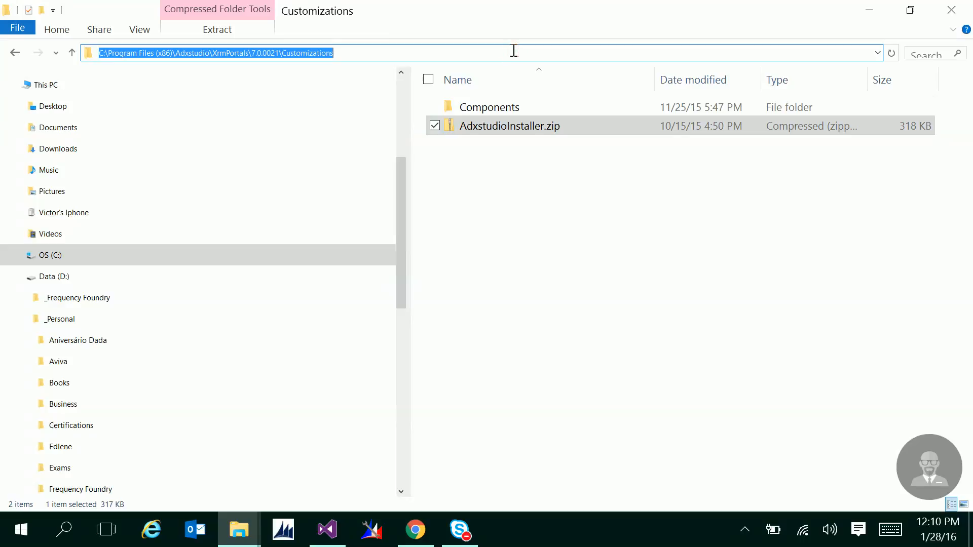
- Switch to Chrome, start a solution import from the CRM Solutions page and choose AdxstudioInstaller.zip from the copied folder path
left_click(415, 530)
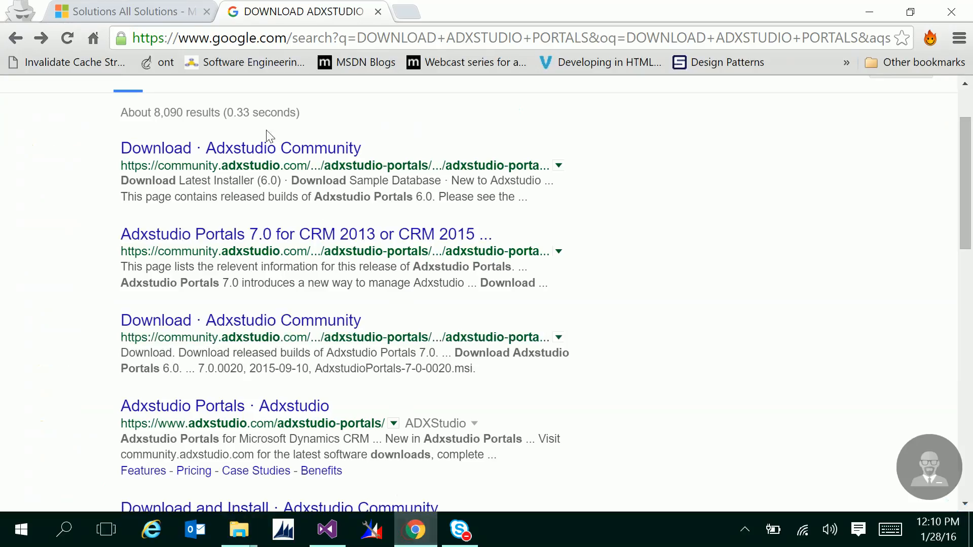
left_click(152, 11)
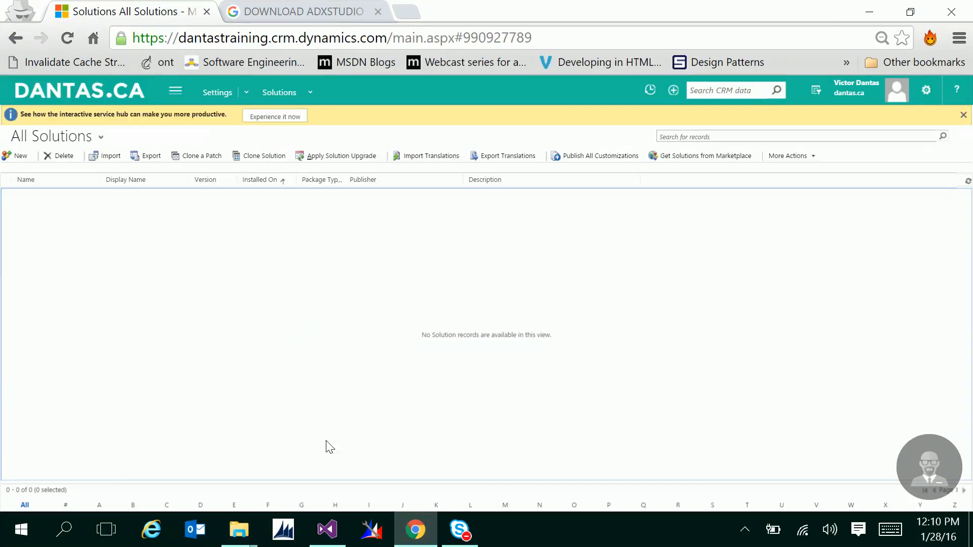
left_click(111, 155)
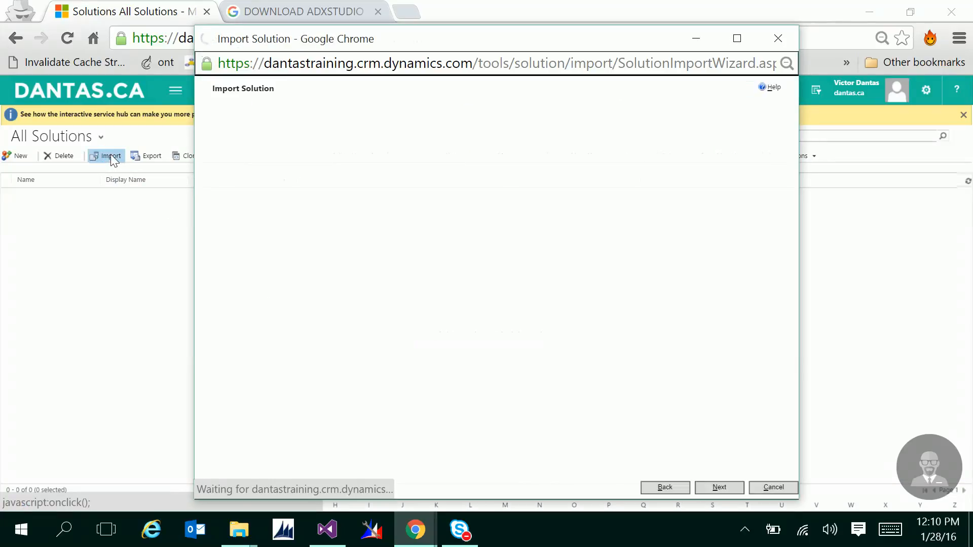
left_click(271, 125)
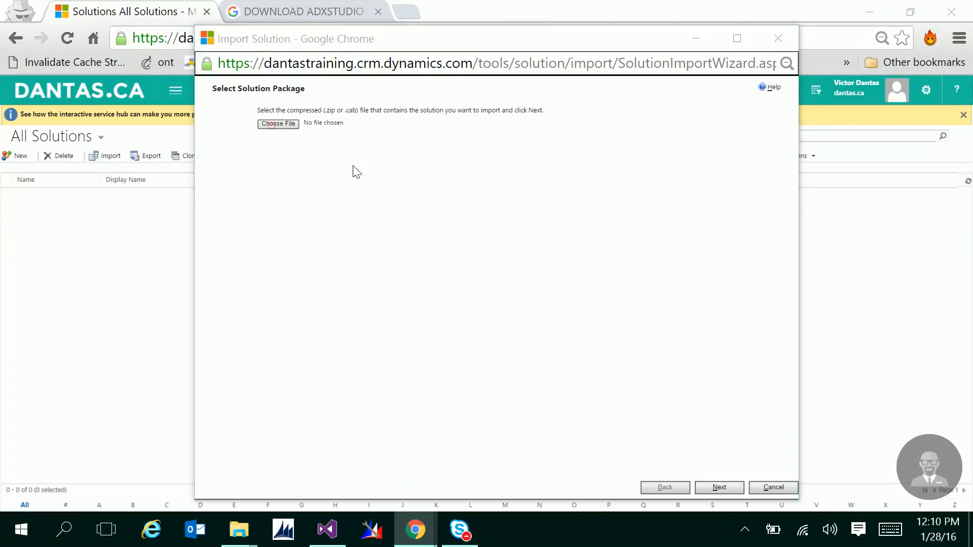
key("ctrl+v")
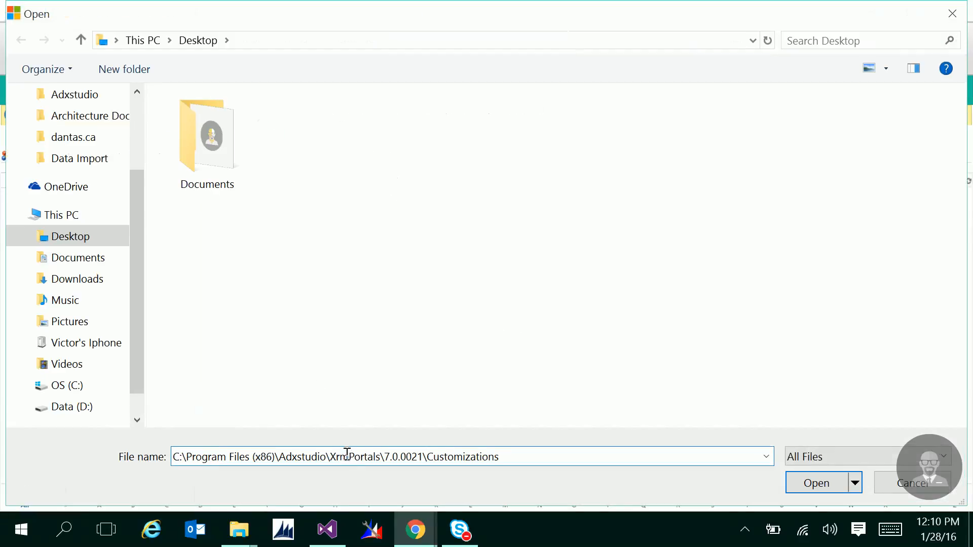
key("Return")
double_click(250, 143)
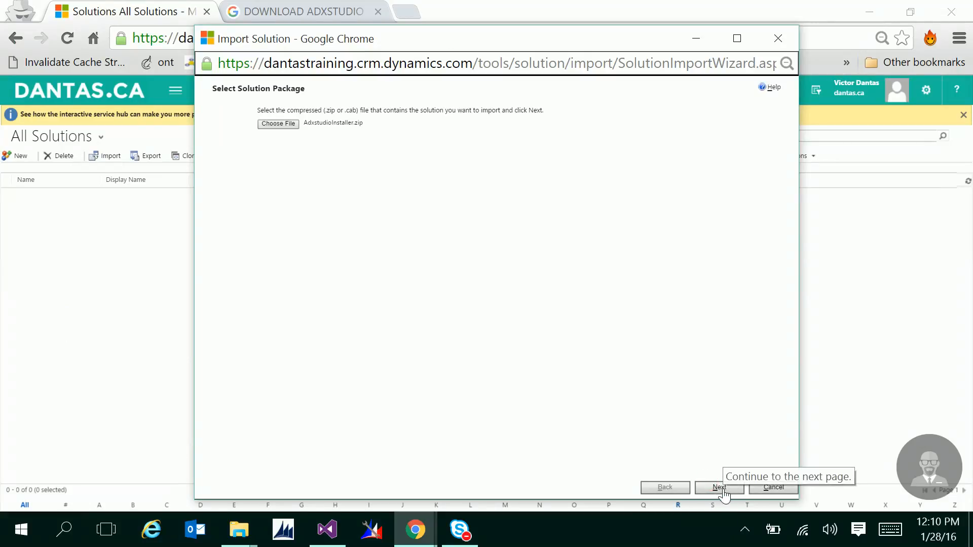
- Import the Adxstudio Installer solution package and close the import wizard
left_click(720, 487)
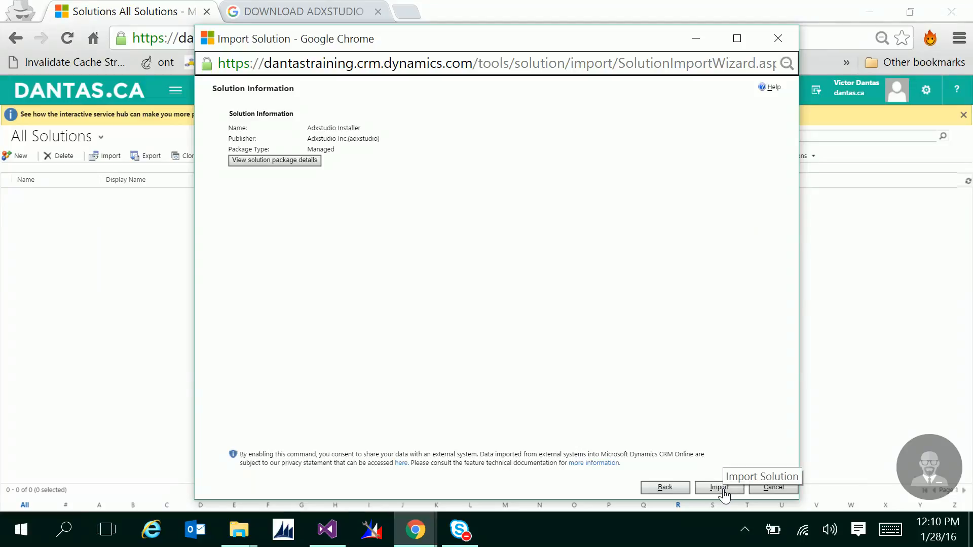
left_click(723, 489)
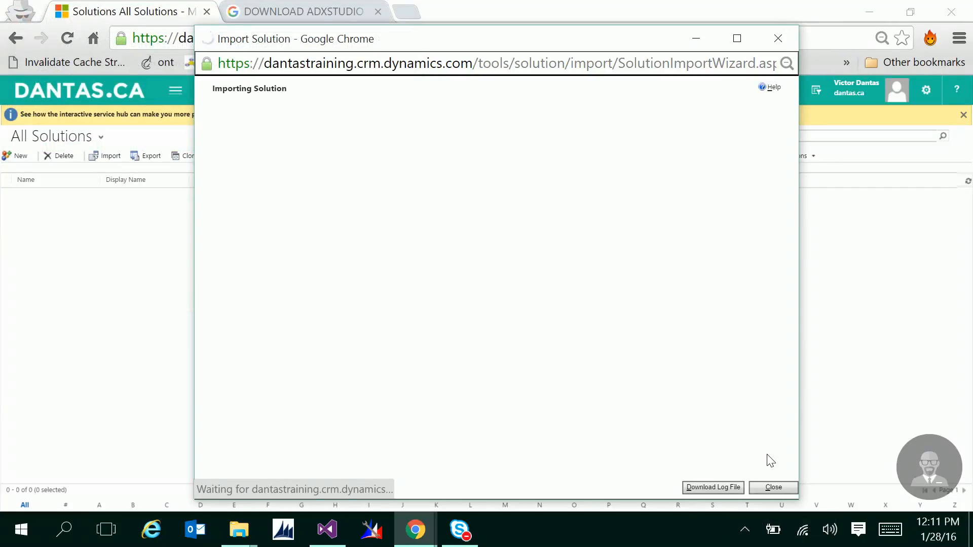
left_click(779, 39)
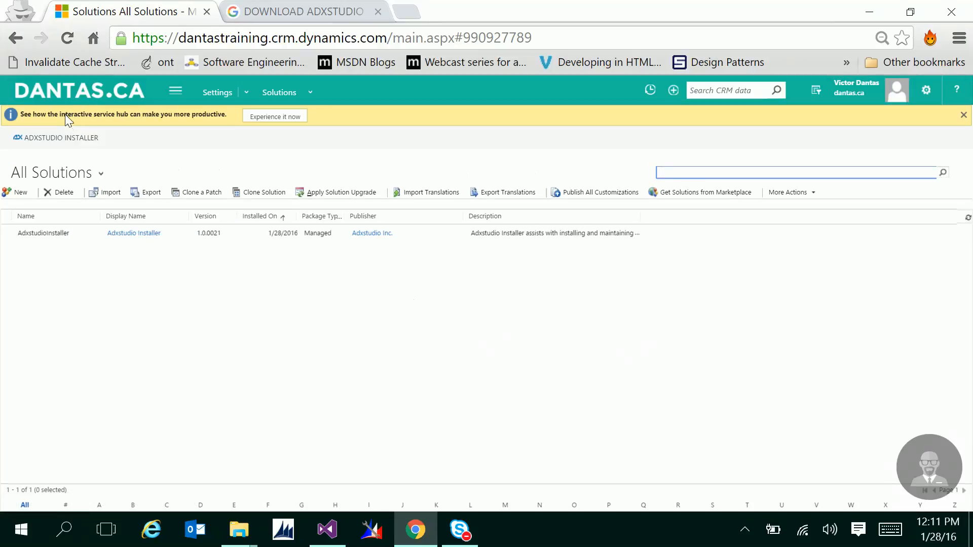
- Open the Adxstudio Installer in a maximized window and accept its license agreement
left_click(74, 142)
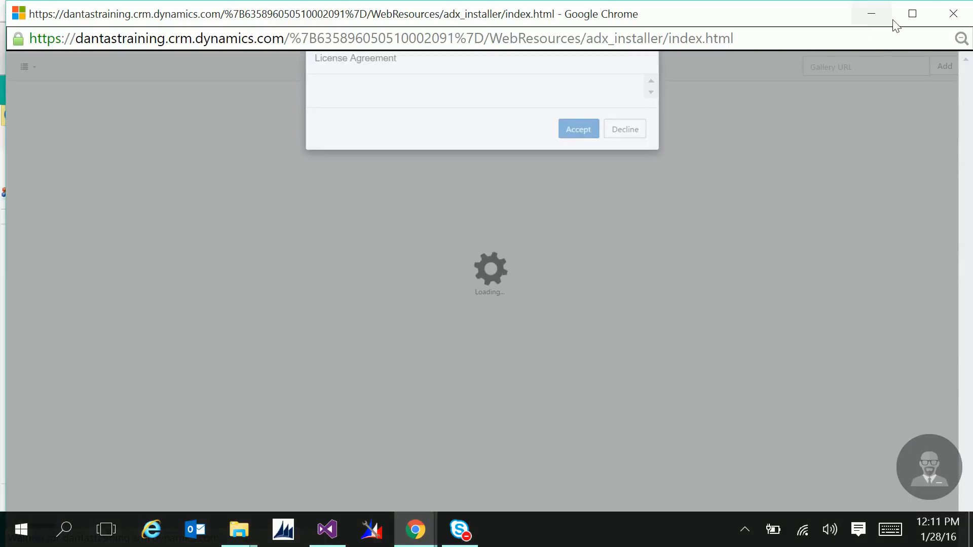
left_click(912, 13)
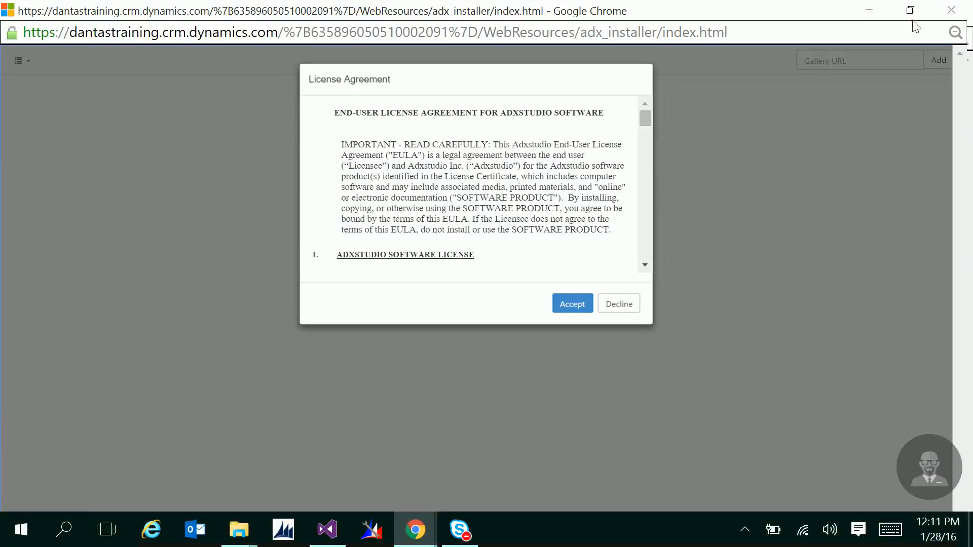
left_click(580, 304)
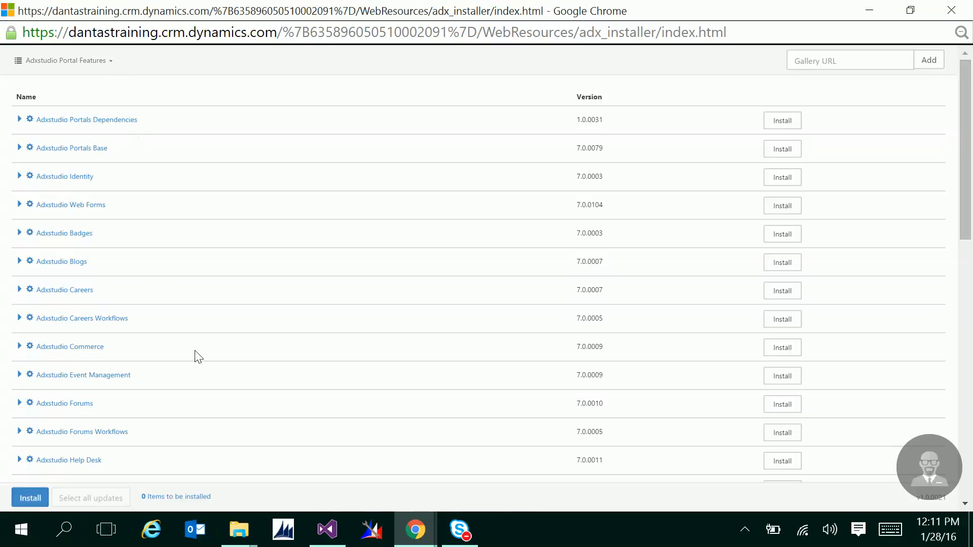
- From the Website Gallery, view the Adxstudio Portals Basic Portal details, mark it for installation and start the install
left_click(106, 60)
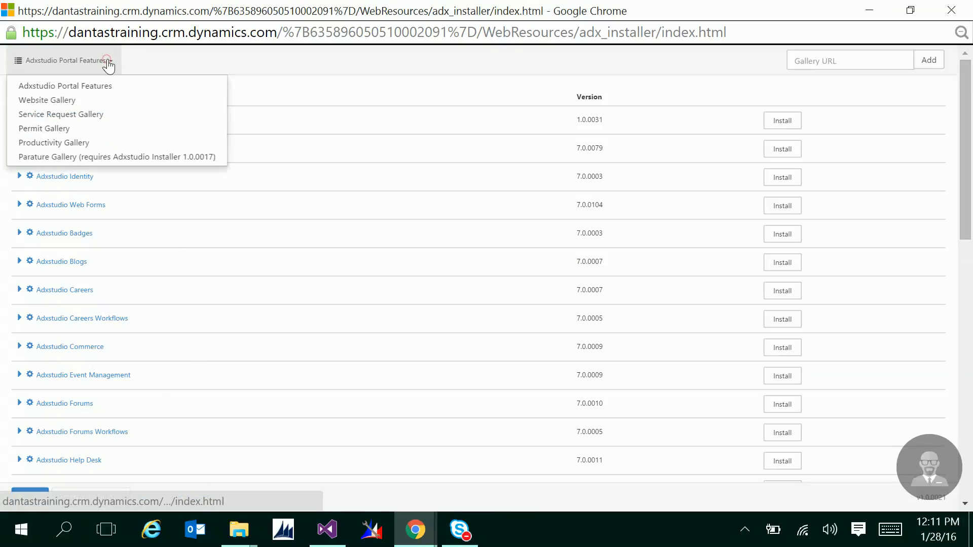
left_click(54, 105)
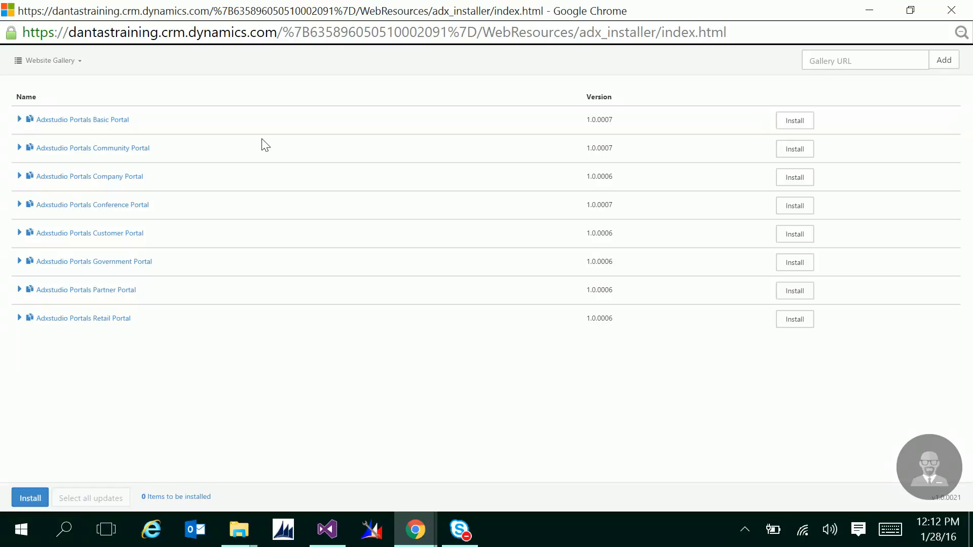
left_click(19, 120)
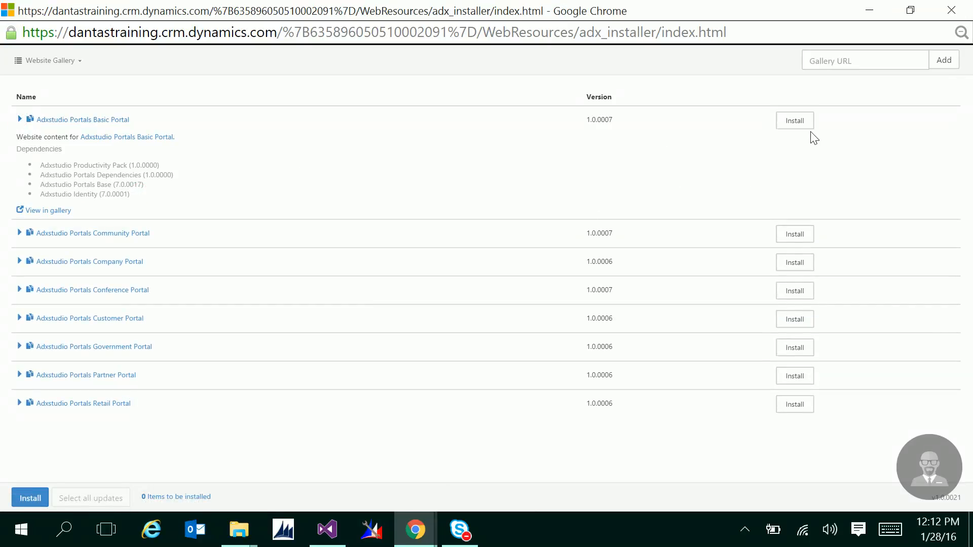
left_click(795, 126)
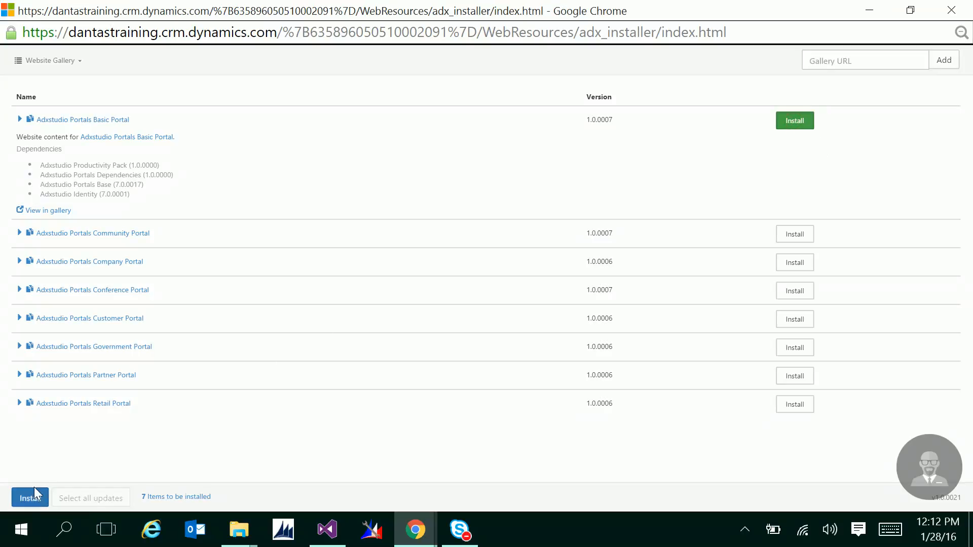
left_click(30, 499)
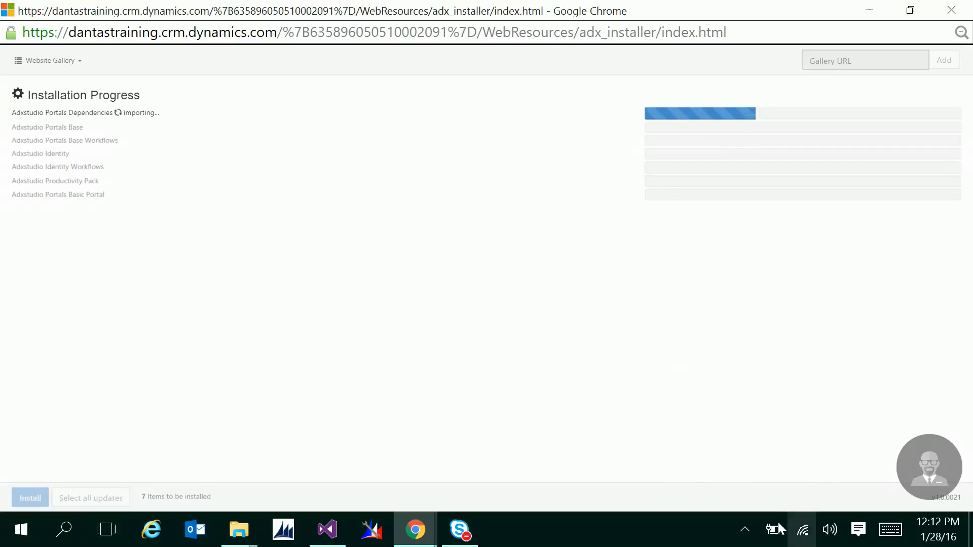
left_click(746, 529)
mouse_move(765, 495)
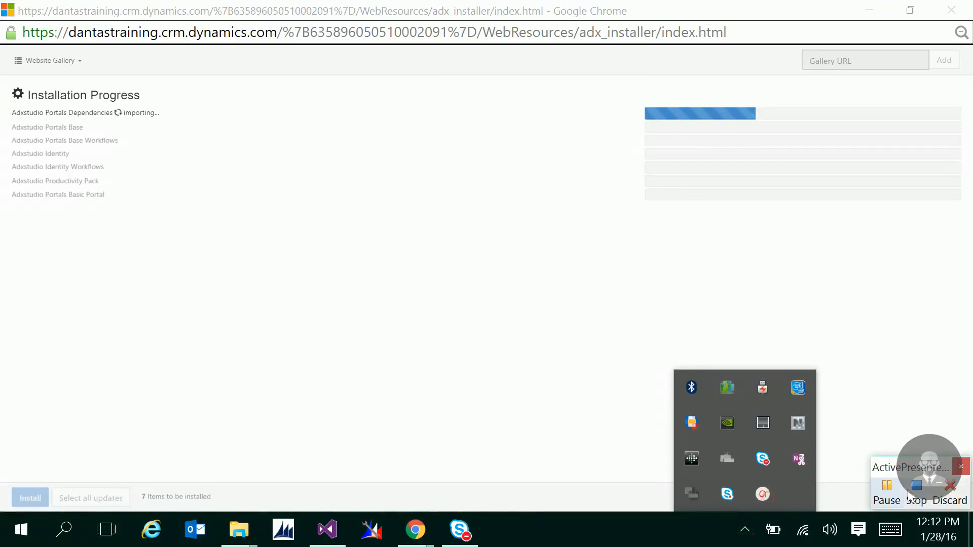
left_click(887, 494)
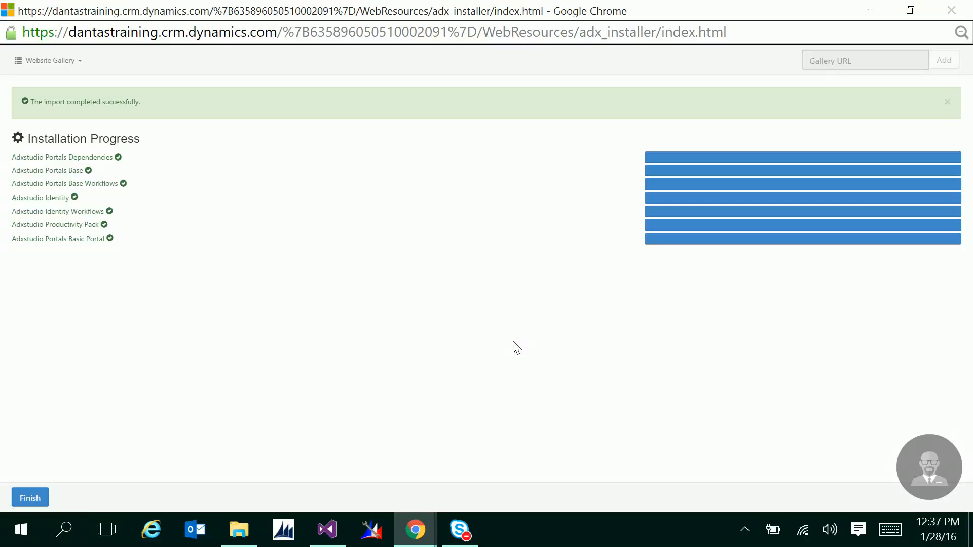
- Finish the completed portal installation, close the installer window and refresh the All Solutions list
left_click(37, 497)
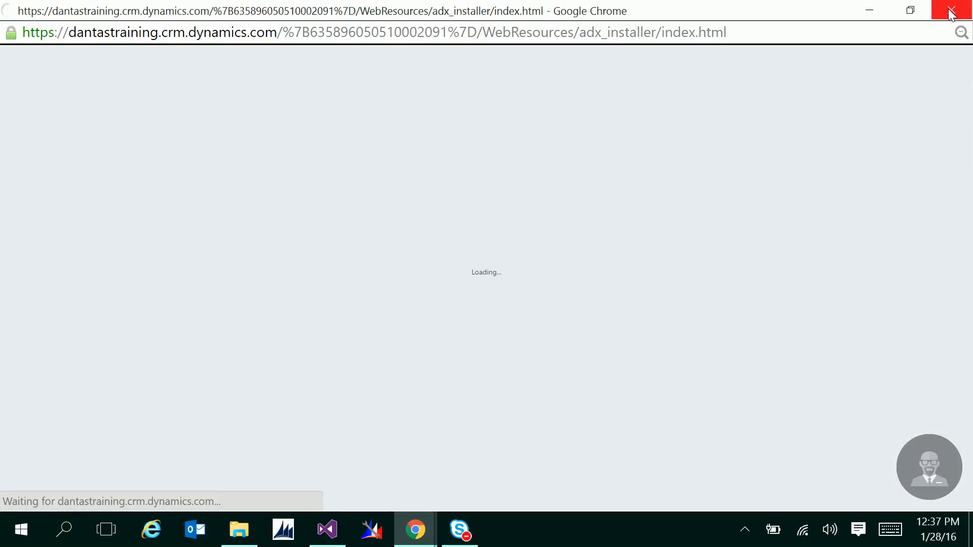
left_click(951, 11)
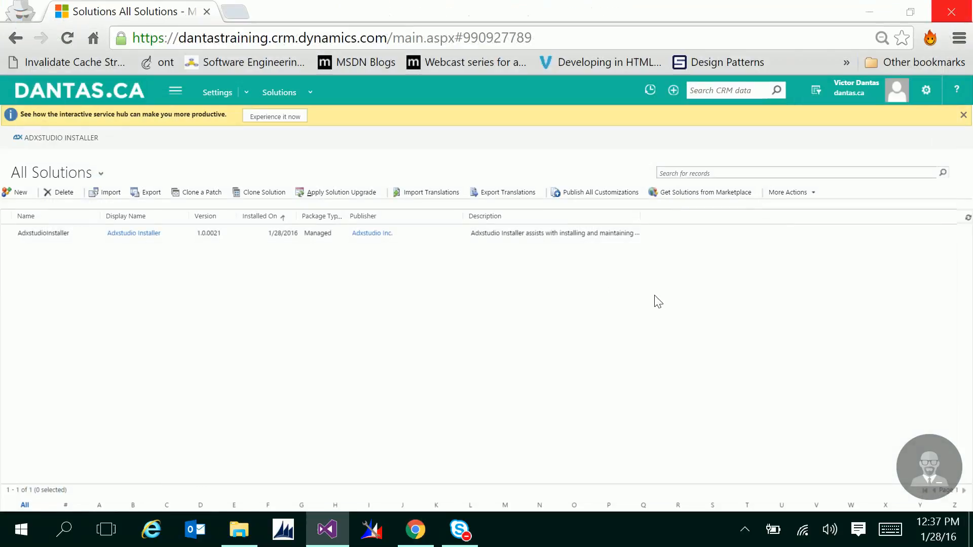
left_click(967, 218)
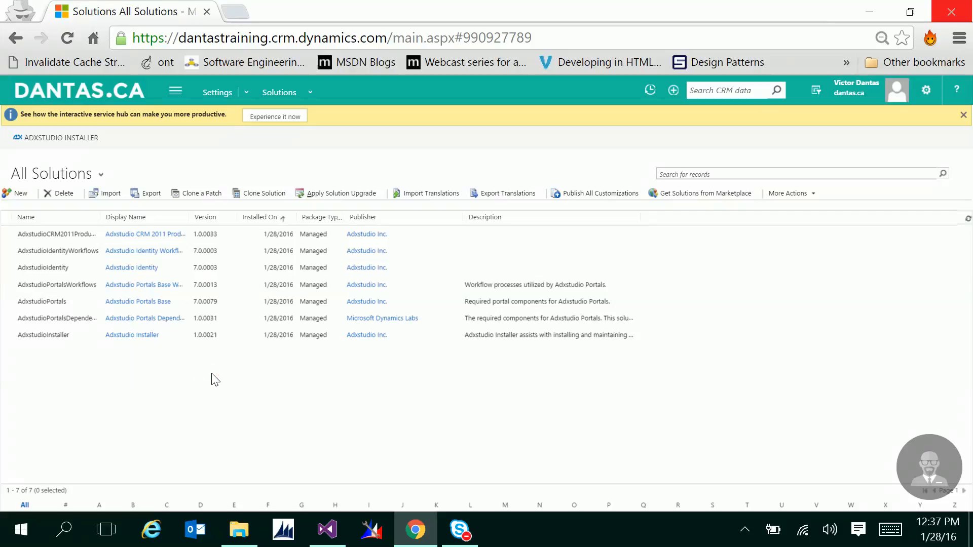
- Reload the CRM page and expand the main navigation to show the work areas
key("F5")
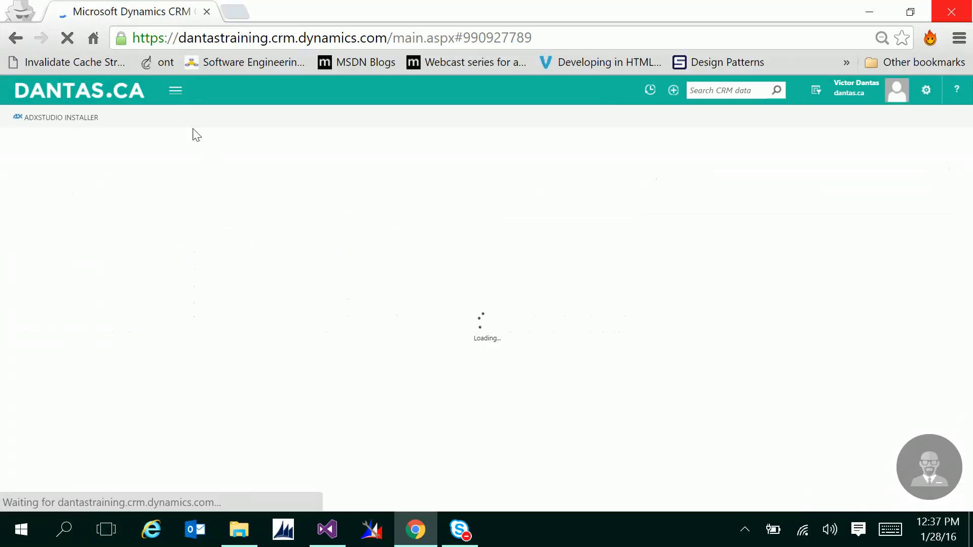
left_click(174, 93)
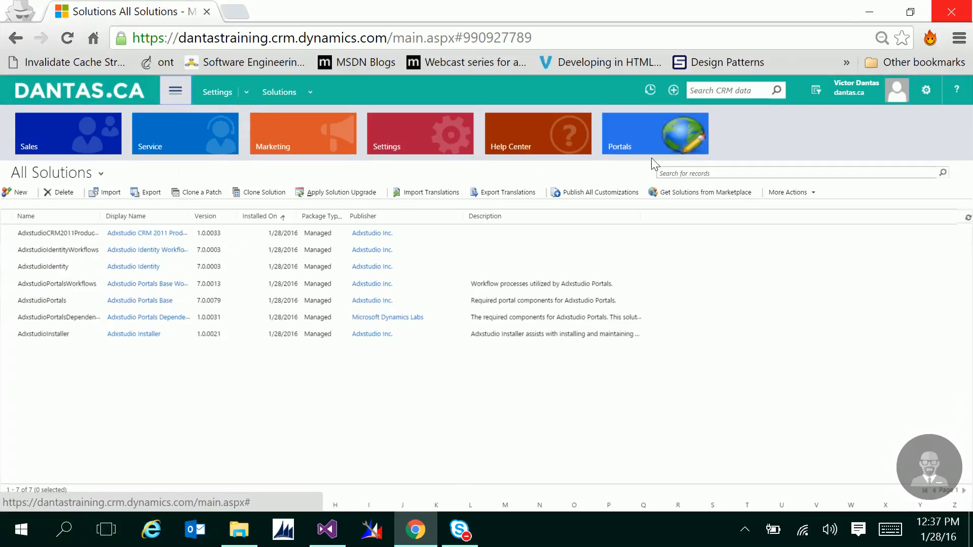
- Open the Basic Portal record from the Websites list in the Portals area
left_click(655, 143)
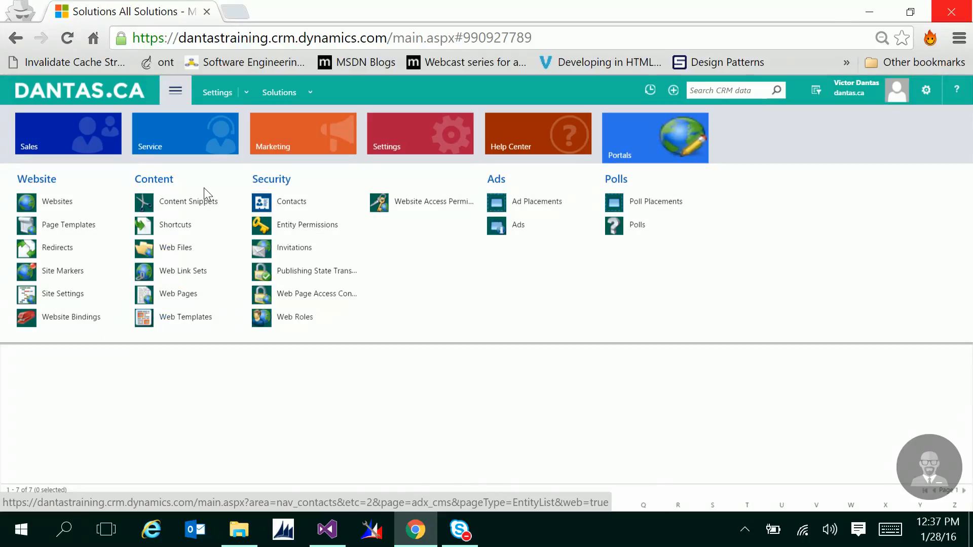
left_click(80, 202)
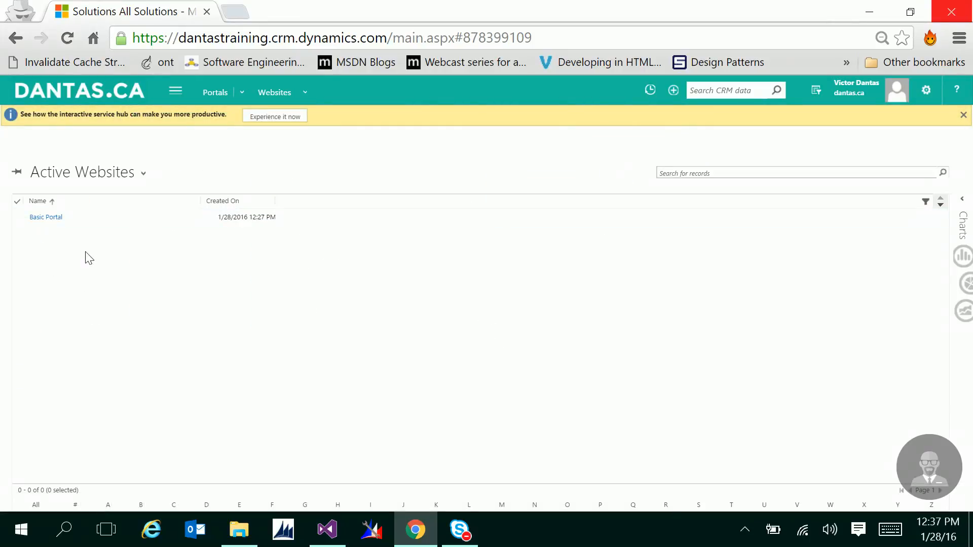
left_click(105, 217)
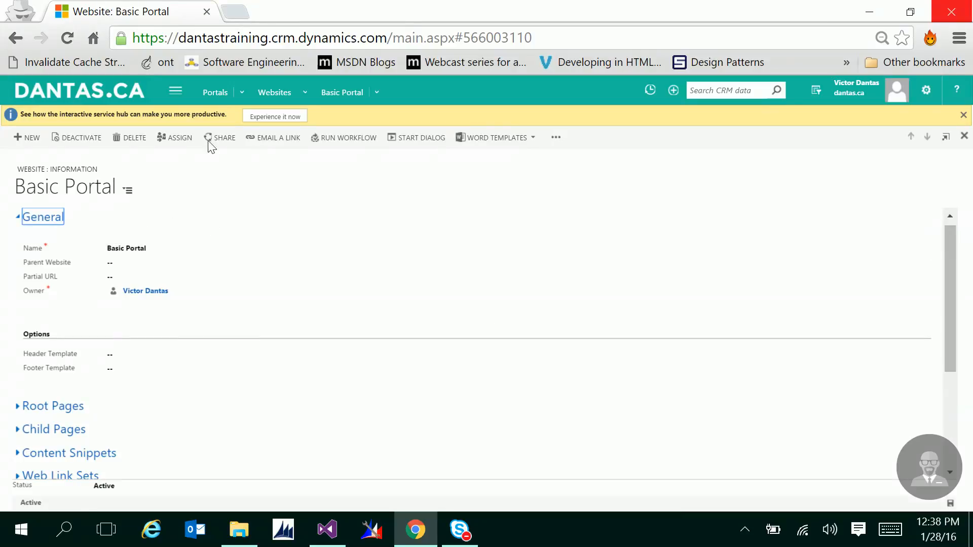
- Look through the Basic Portal record's sections and expand Child Pages to examine the listed web pages
scroll(229, 362, "down", 2)
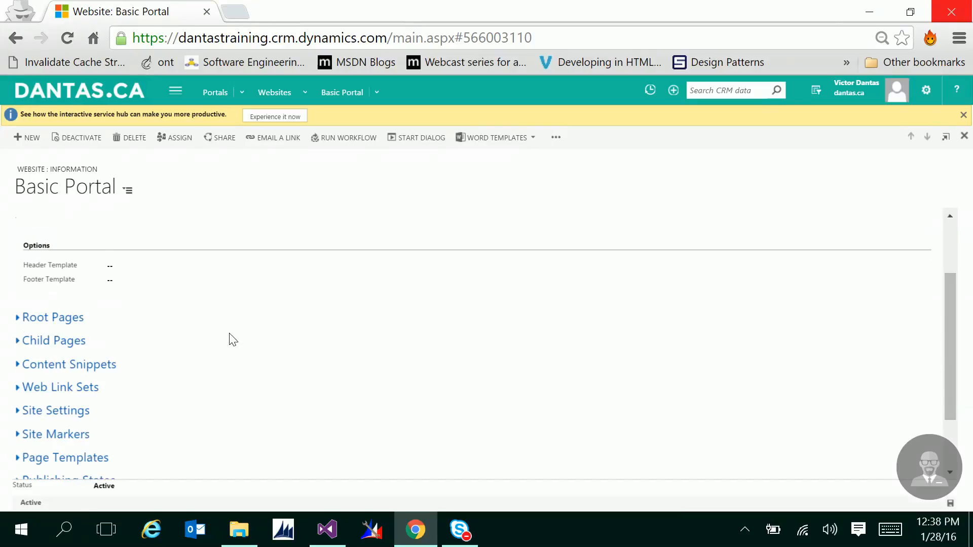
scroll(232, 338, "up", 3)
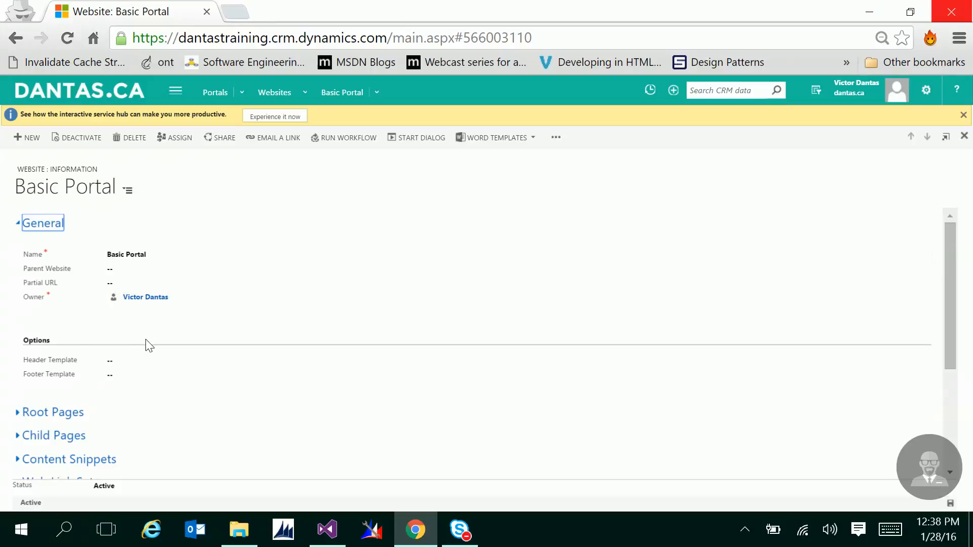
scroll(111, 363, "down", 2)
left_click(34, 348)
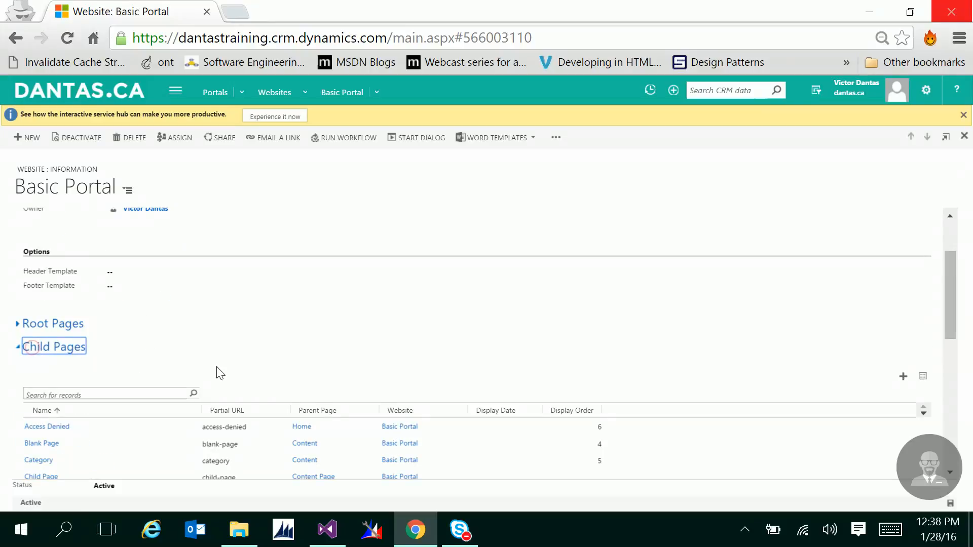
scroll(206, 379, "down", 2)
scroll(141, 339, "down", 2)
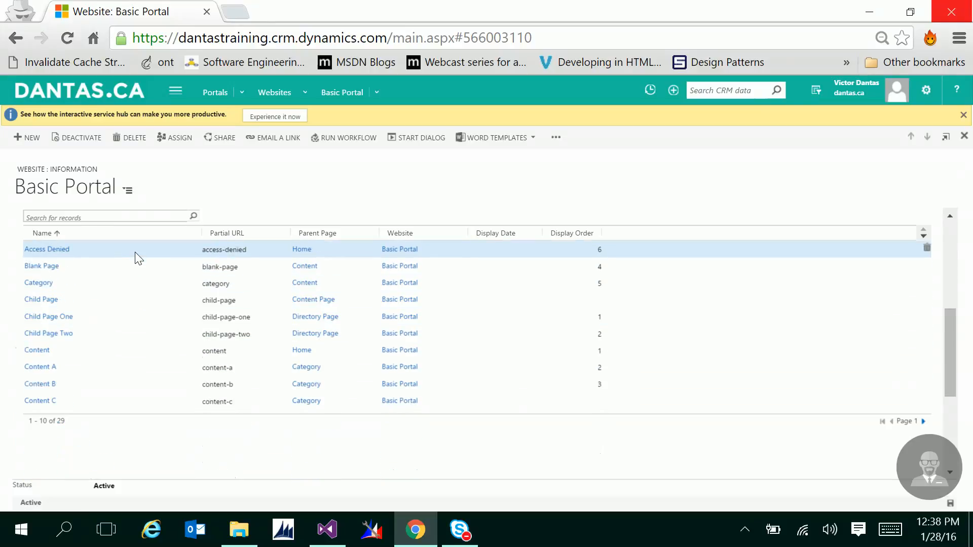
scroll(141, 409, "up", 4)
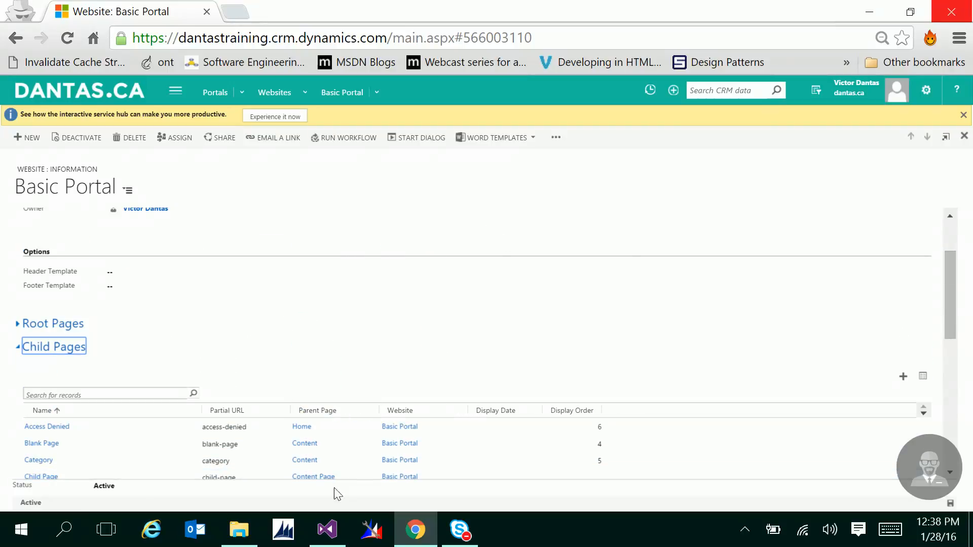
- Switch to File Explorer and open the Samples folder inside the XrmPortals 7.0.0021 folder
left_click(238, 538)
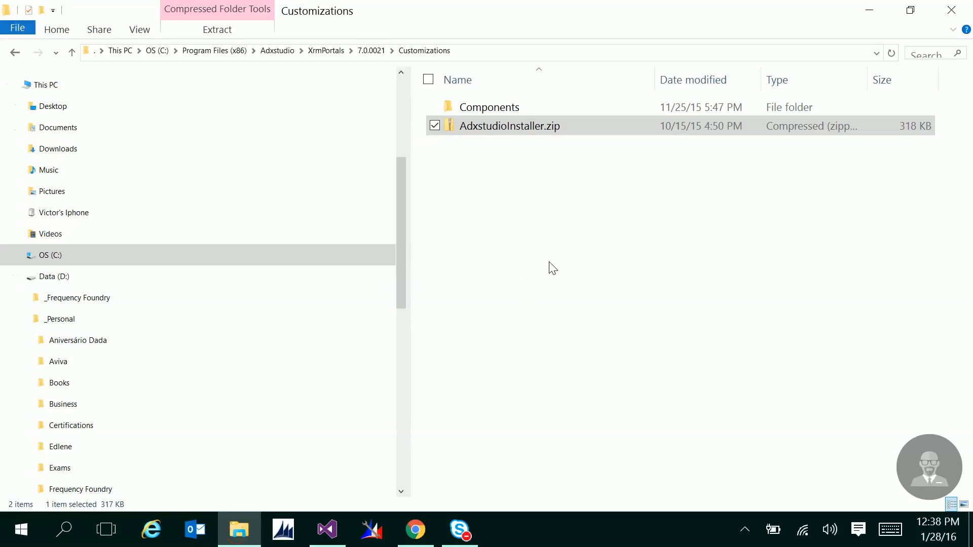
left_click(376, 56)
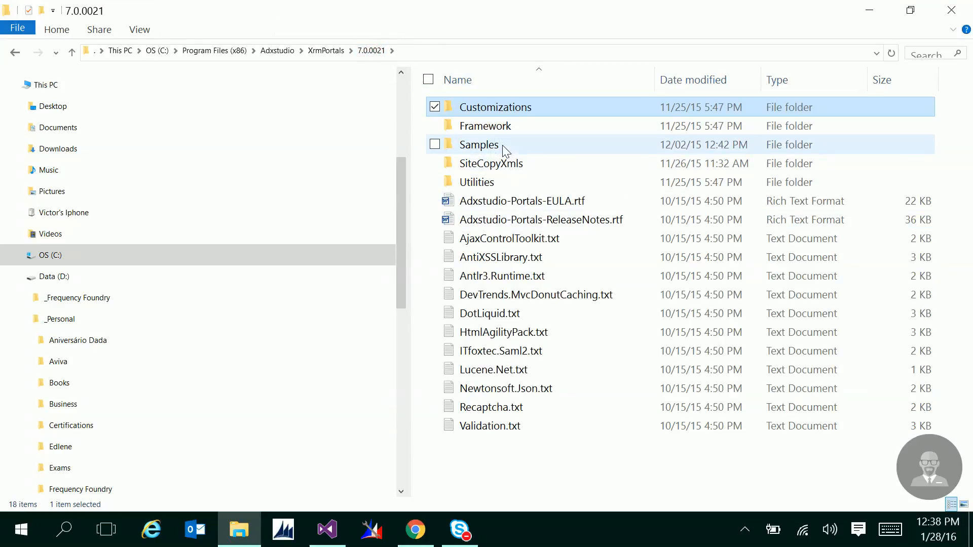
double_click(504, 147)
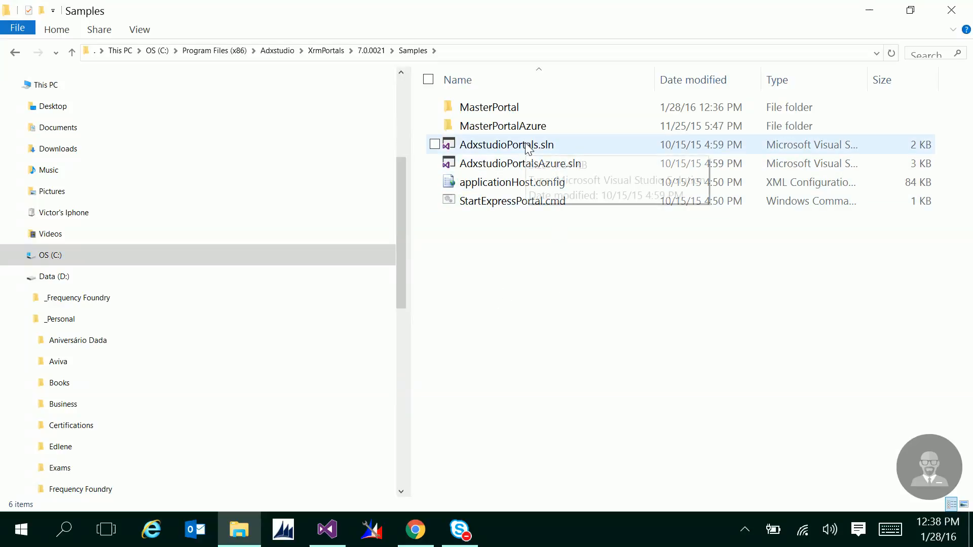
- Switch to Visual Studio and examine the MasterPortal project's Areas folder, including its Customer subfolder, in Solution Explorer
left_click(338, 538)
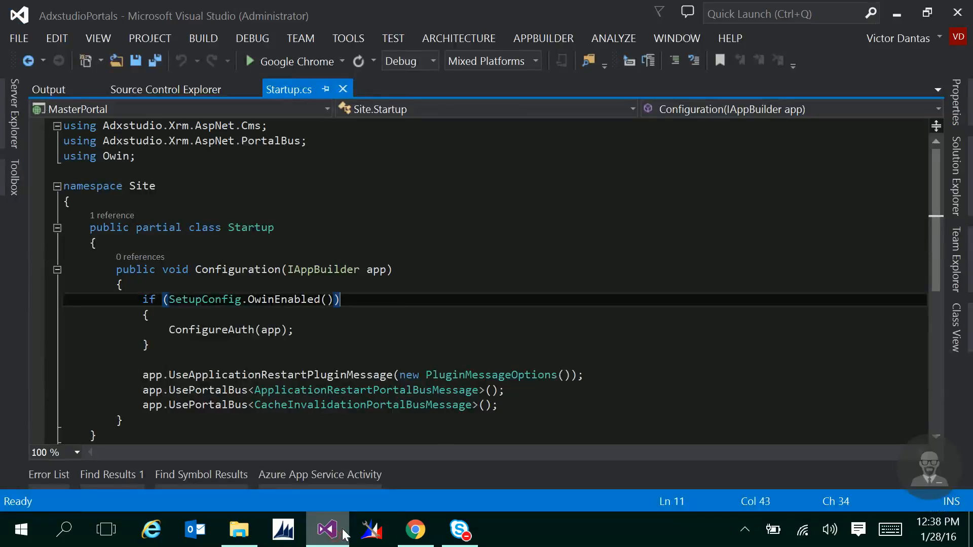
left_click(957, 190)
scroll(913, 235, "up", 2)
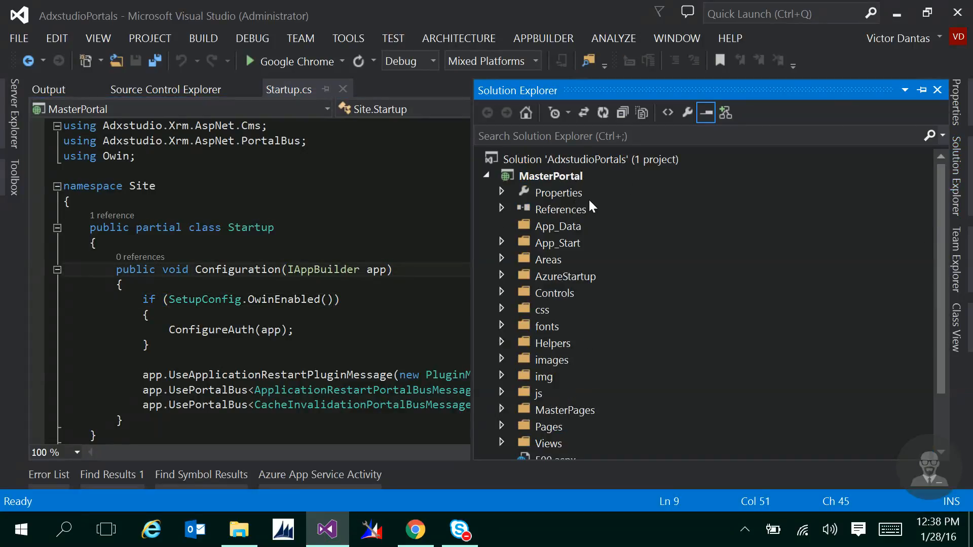
left_click(502, 258)
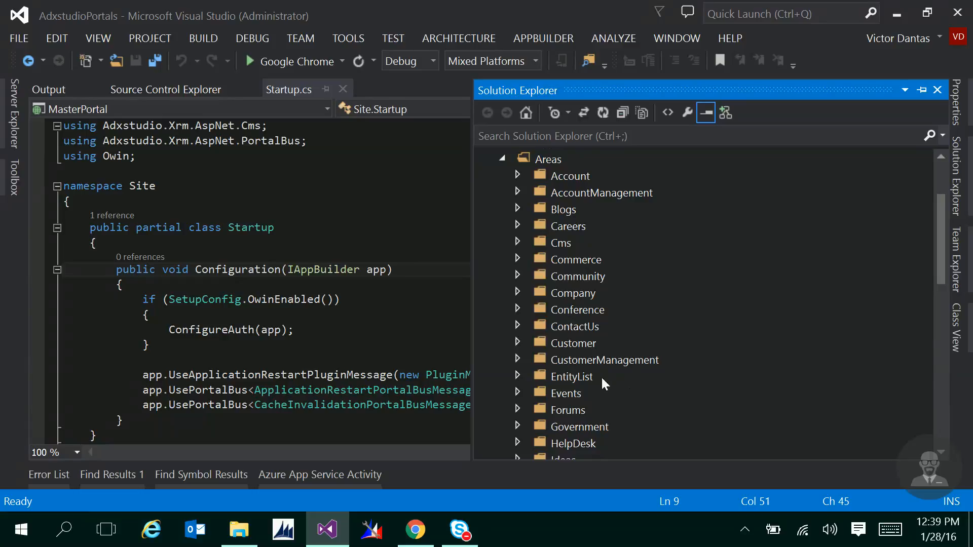
left_click(519, 343)
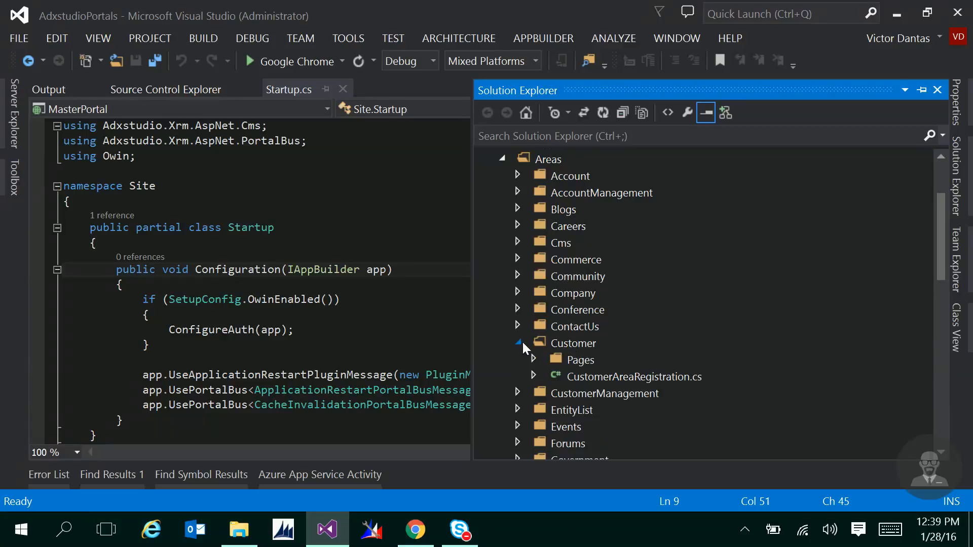
left_click(516, 344)
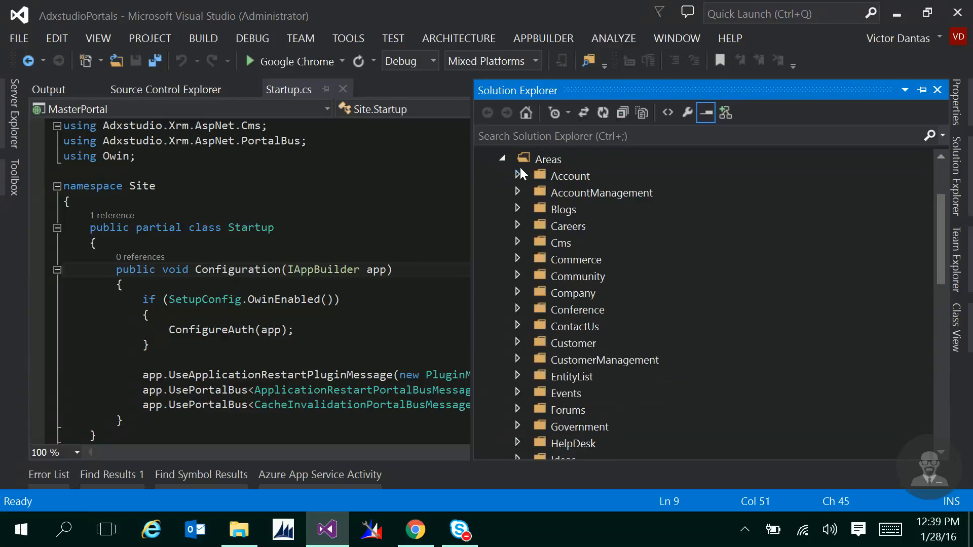
left_click(501, 158)
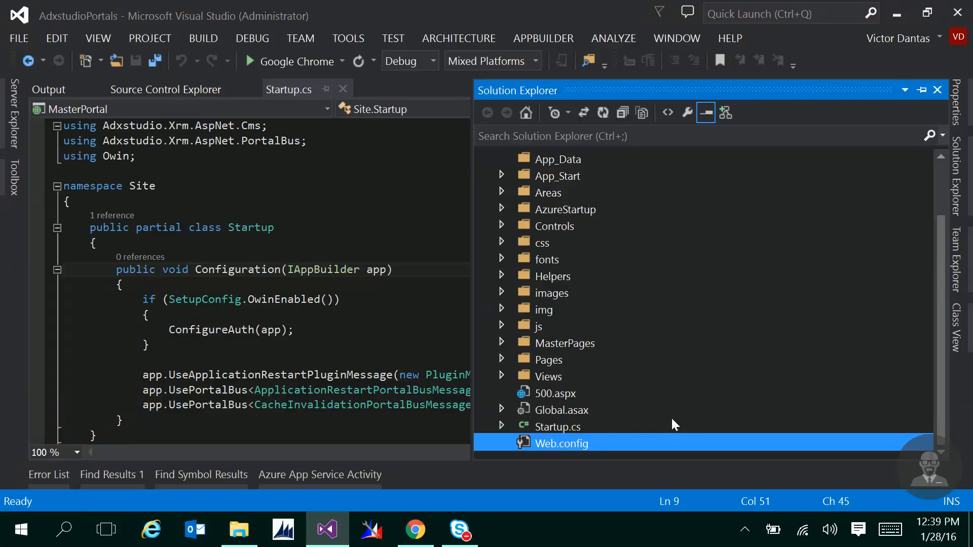
- Open the project's Web.config and highlight the ServiceUri address in the Xrm connection string
double_click(584, 443)
left_click(400, 332)
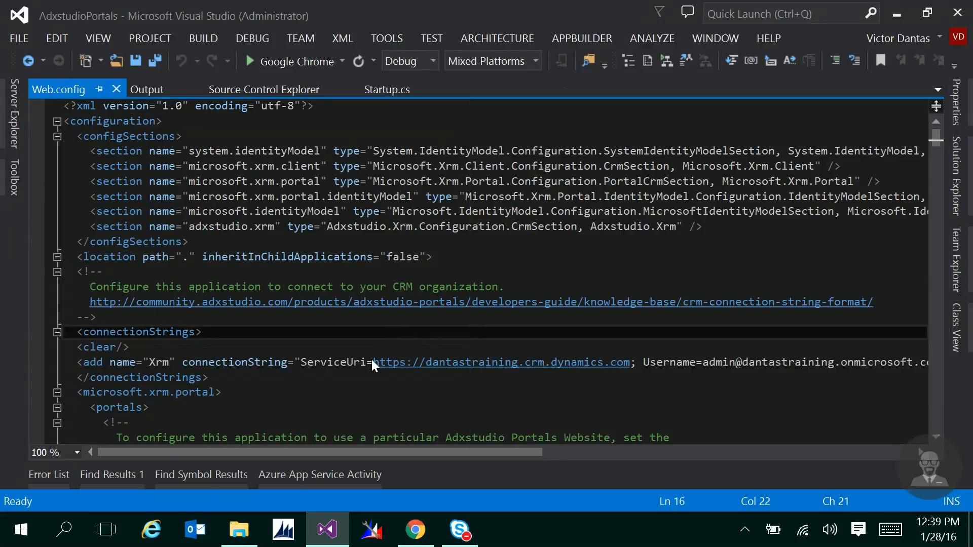
scroll(336, 369, "down", 1)
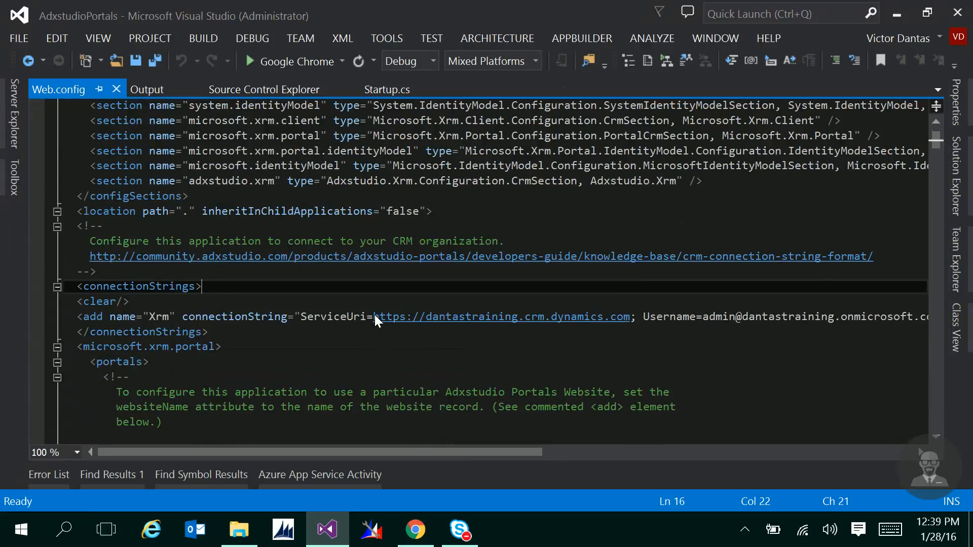
left_click_drag(371, 317, 631, 318)
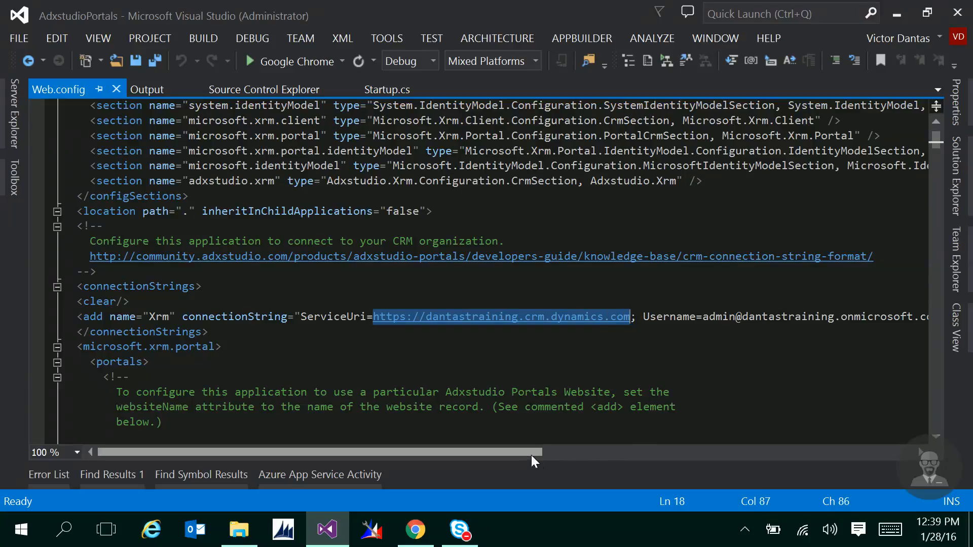
- Examine the Username and Password parts of the Xrm connection string in Web.config
left_click_drag(528, 451, 600, 431)
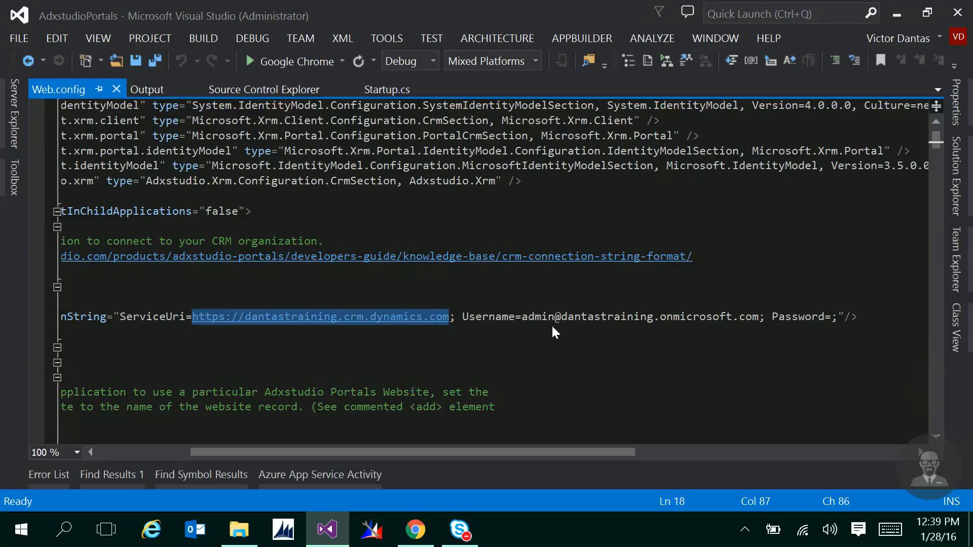
left_click(461, 317)
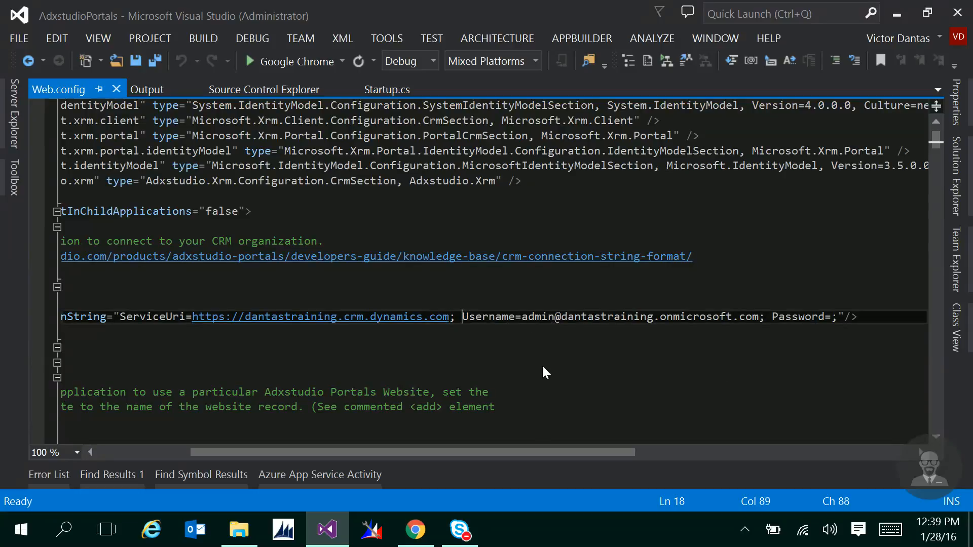
left_click(552, 317)
left_click_drag(551, 317, 904, 318)
left_click_drag(476, 452, 592, 446)
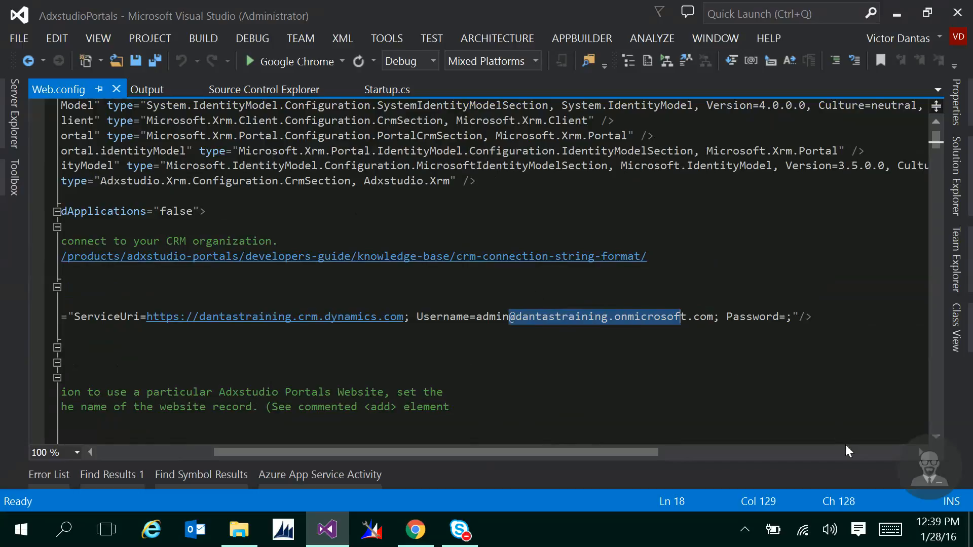
left_click(744, 530)
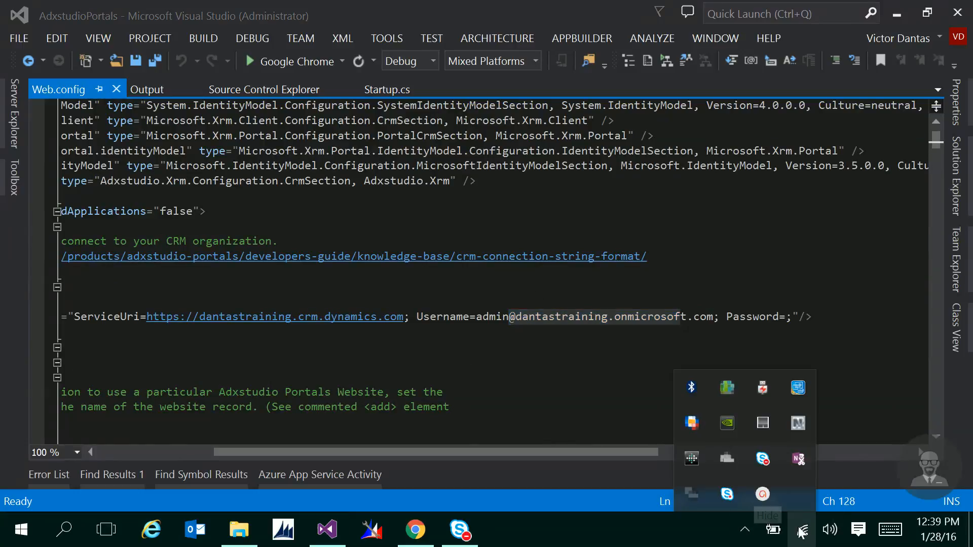
left_click(769, 493)
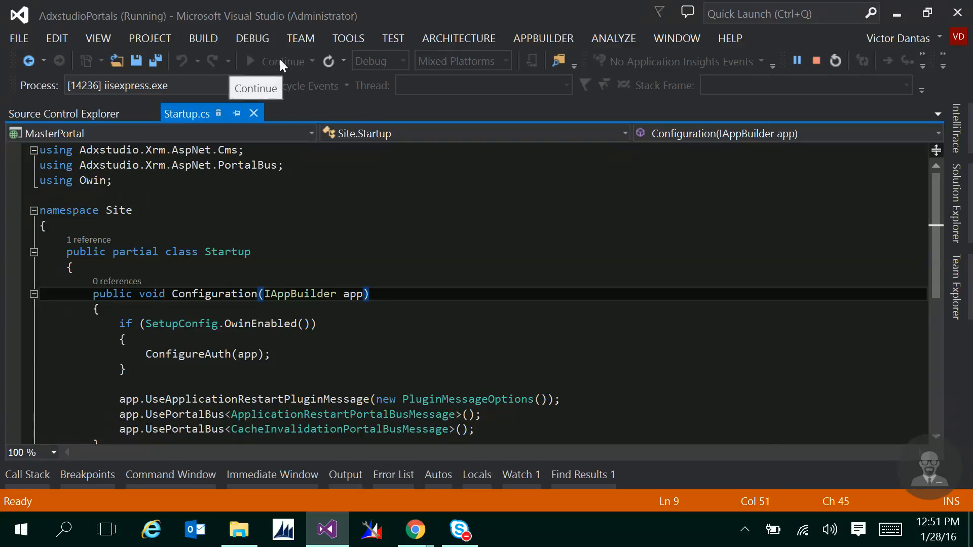
- Switch to the Chrome window with the running Basic Portal and view its Content Page from top to bottom
left_click(428, 533)
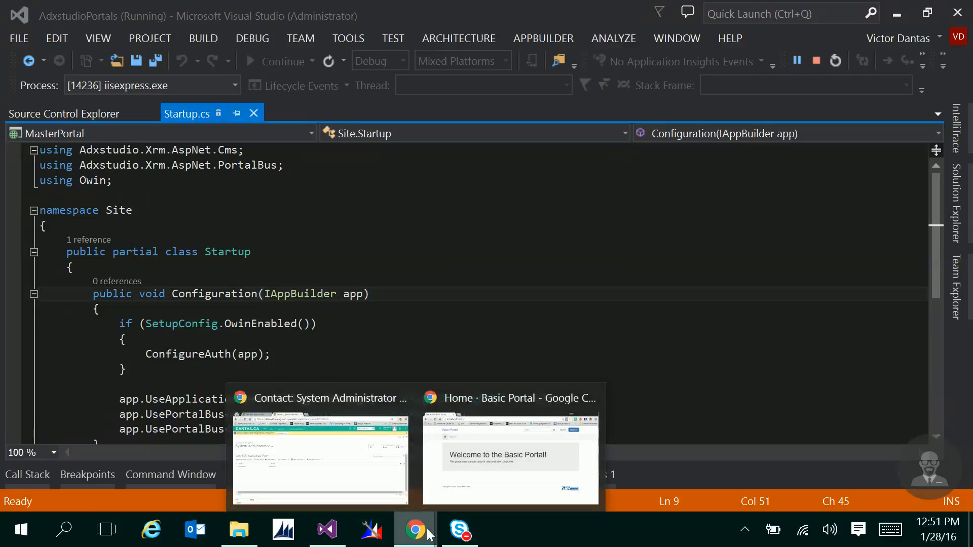
left_click(470, 492)
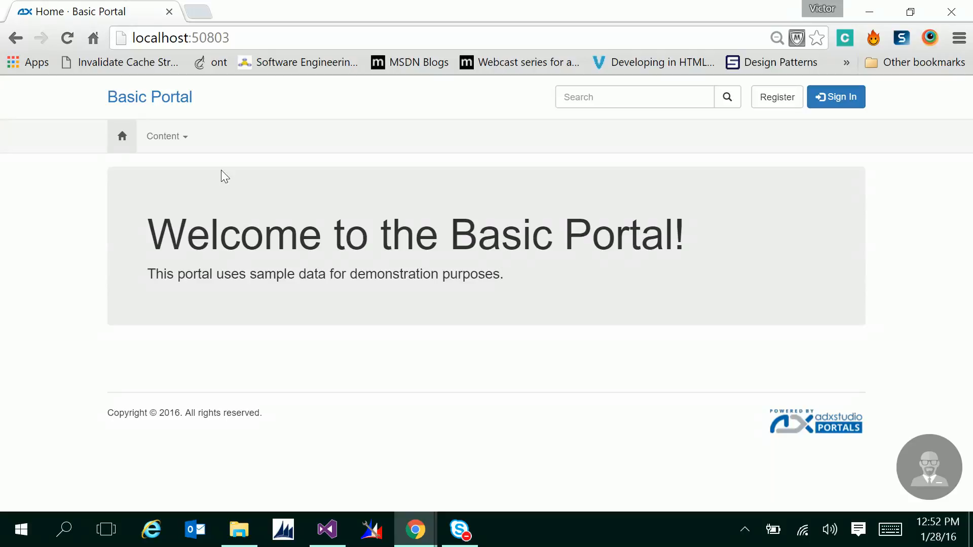
left_click(185, 137)
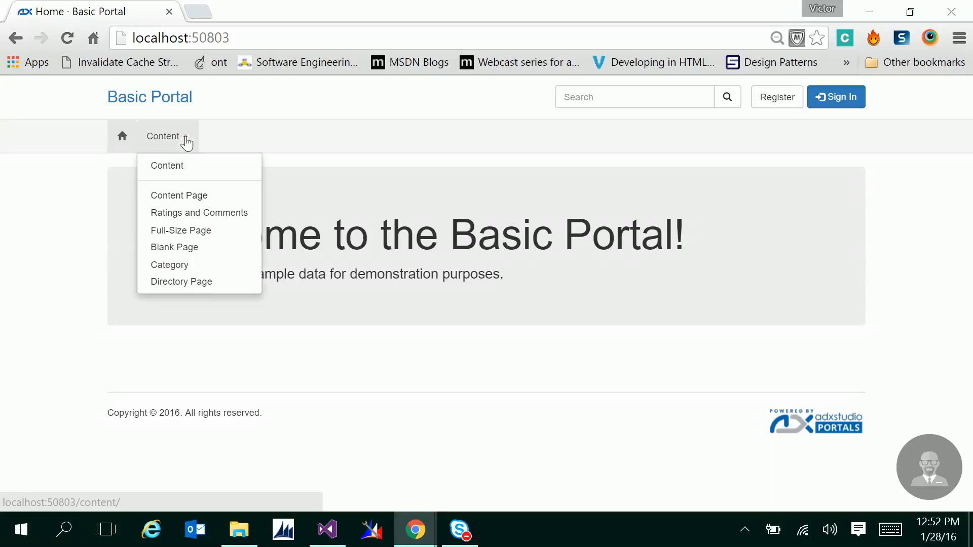
left_click(216, 199)
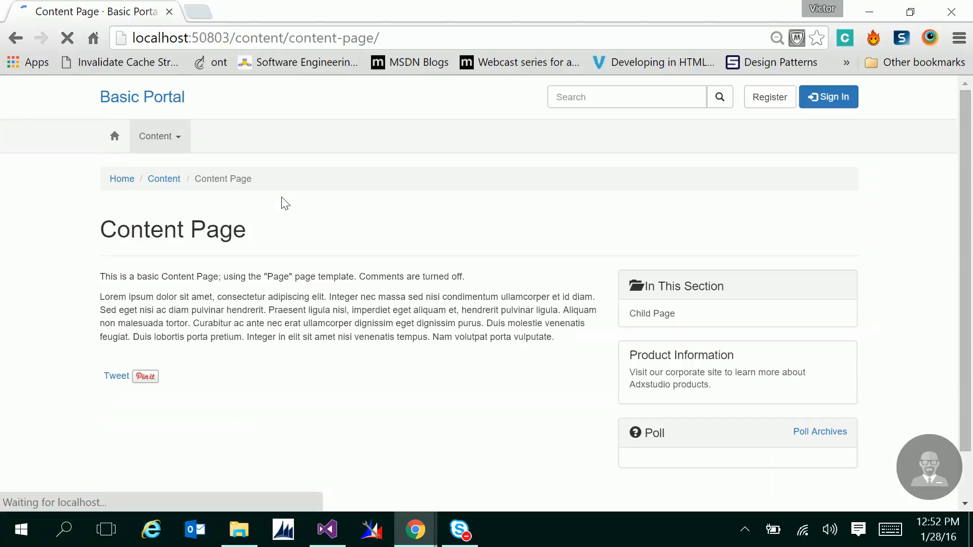
scroll(364, 252, "down", 3)
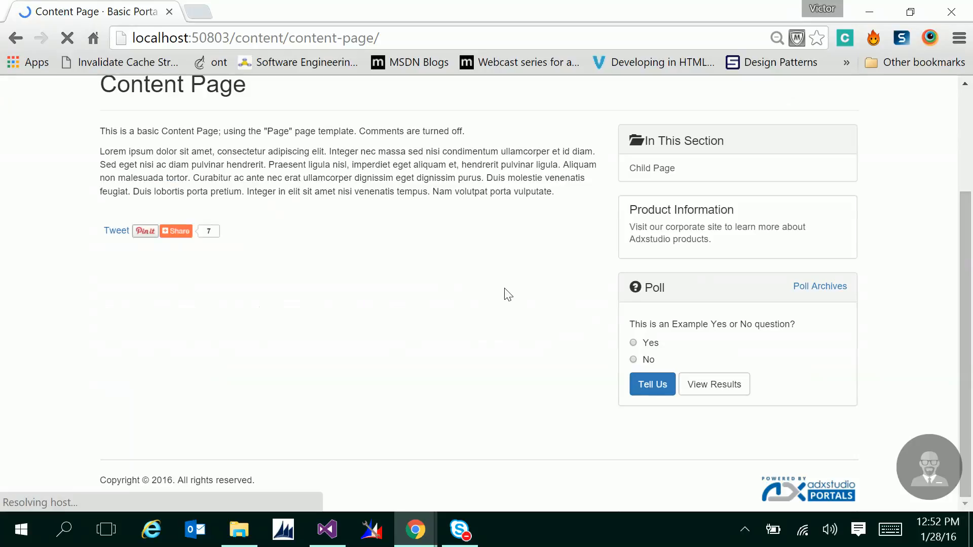
scroll(505, 293, "up", 3)
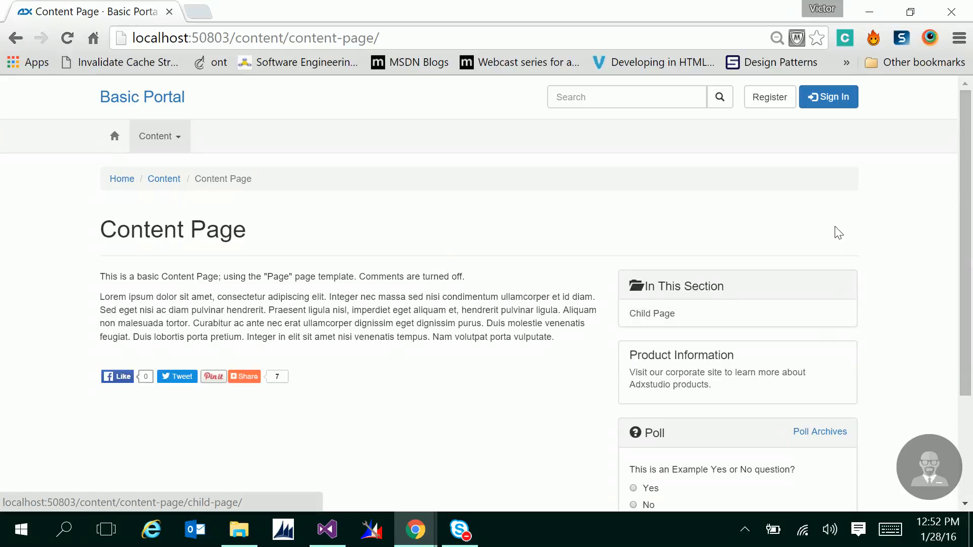
- Sign in to the Basic Portal with the local account username administrator and the account password
left_click(824, 103)
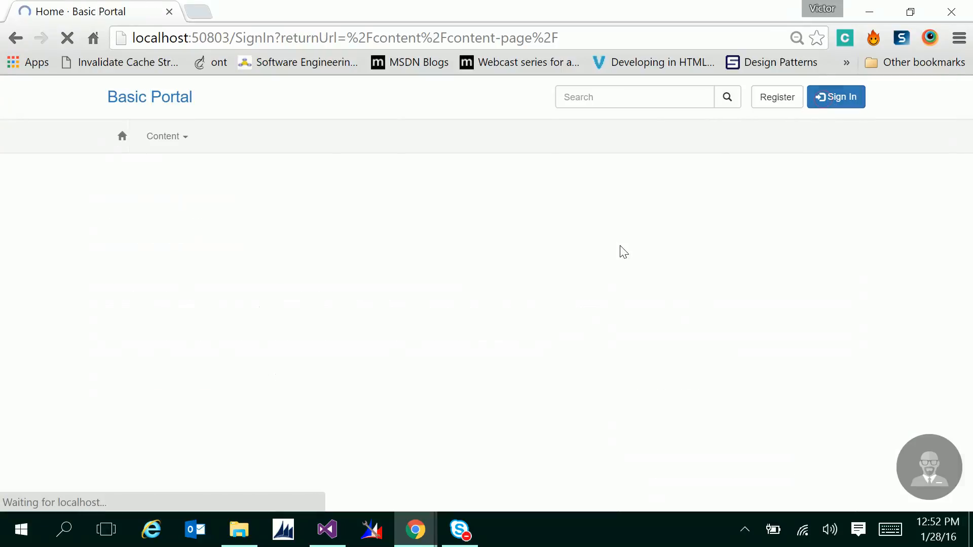
left_click(368, 252)
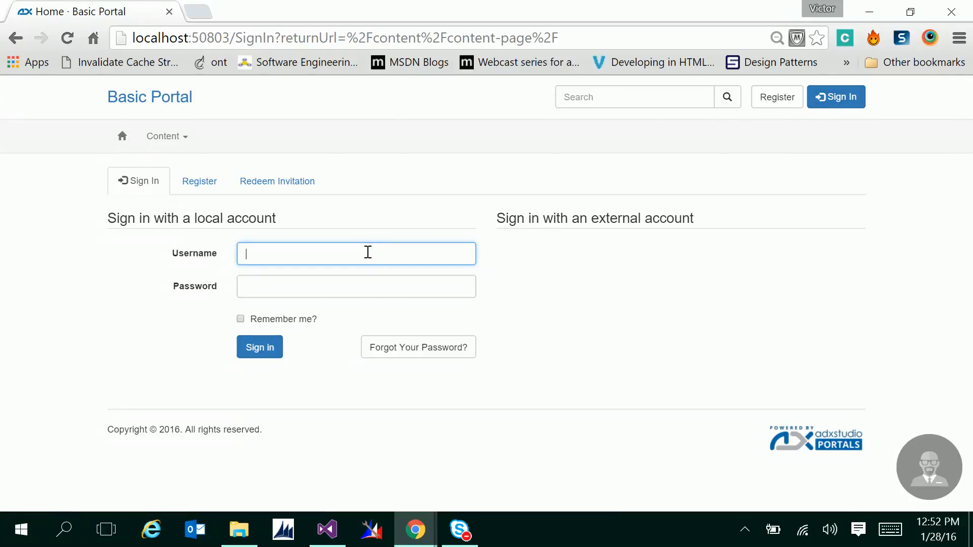
type("administrator")
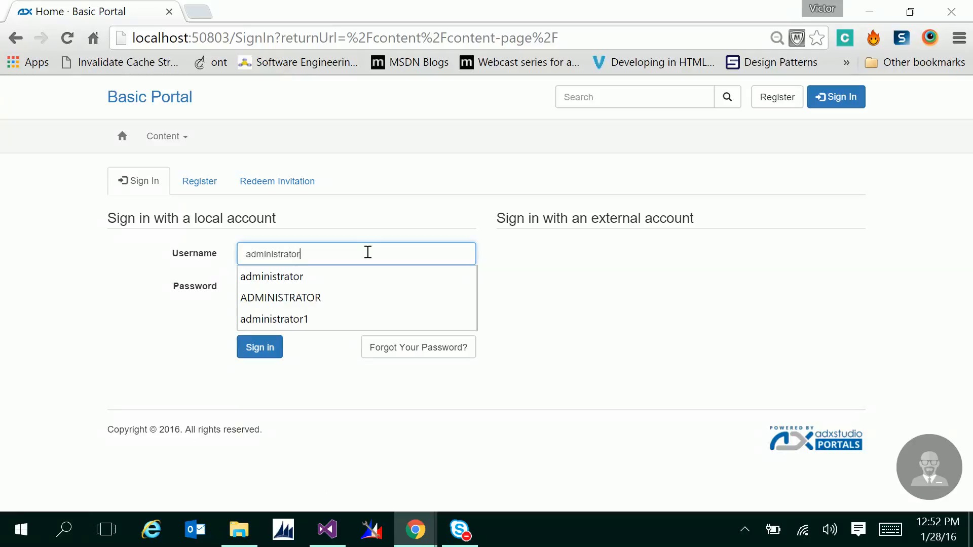
key("Tab")
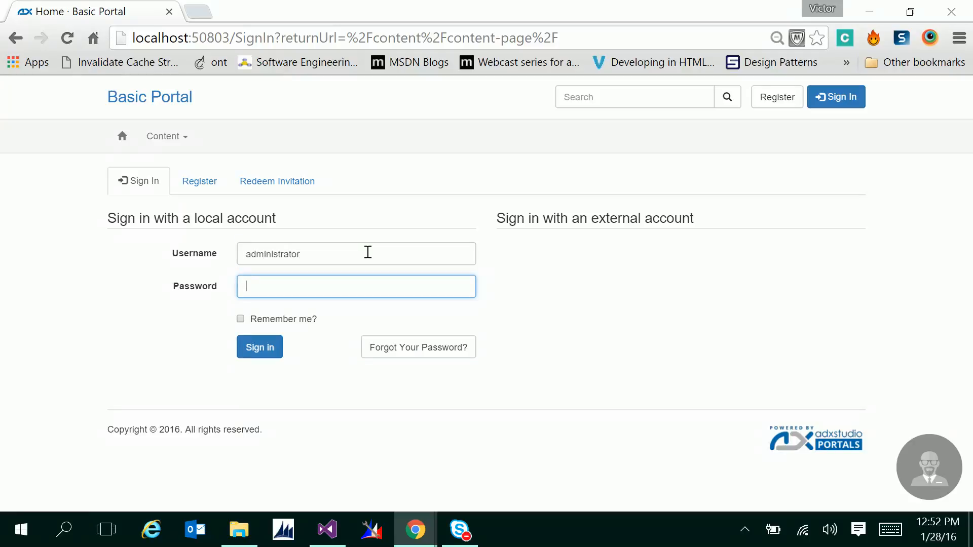
type("••••••••••")
key("Return")
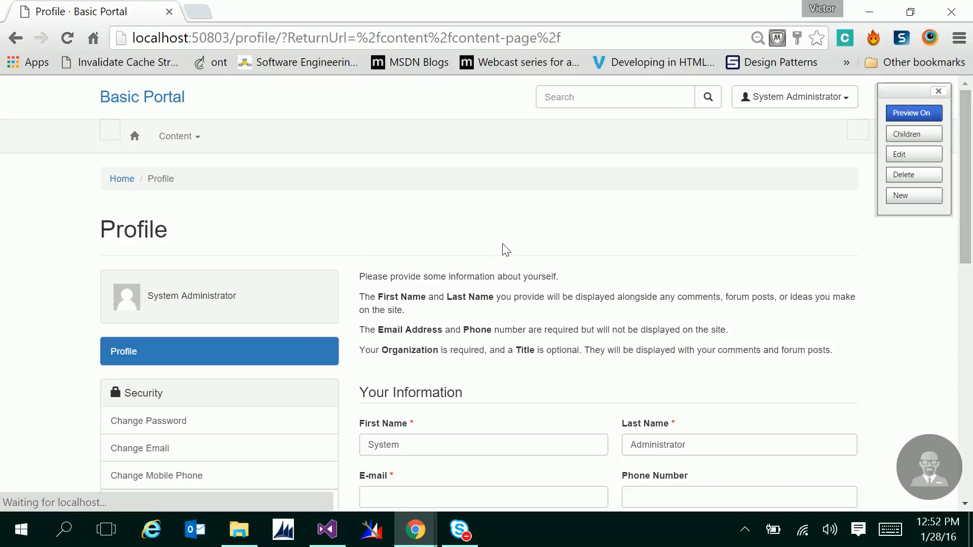
- Look through the administrator's Profile page, from the personal information fields down to the contact preferences
scroll(557, 249, "down", 2)
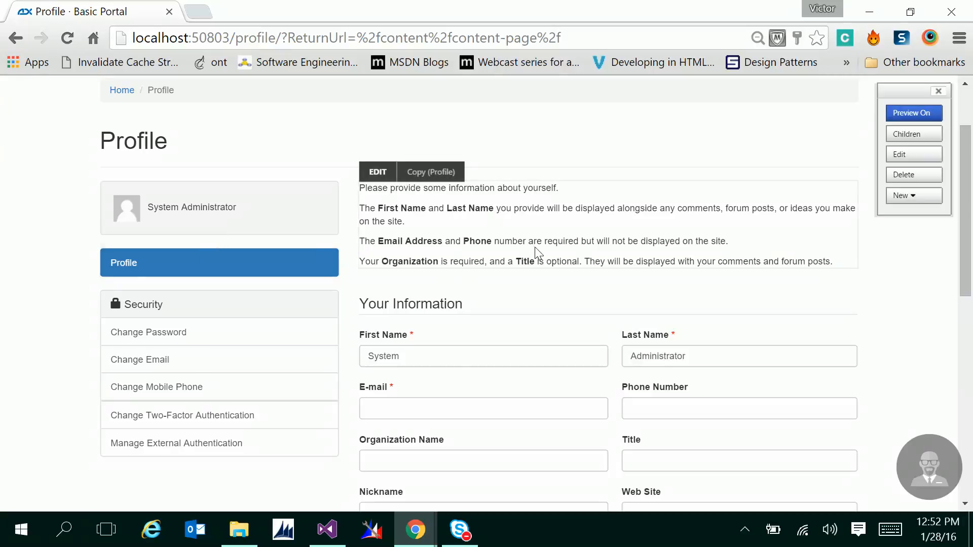
scroll(534, 247, "down", 8)
scroll(554, 252, "up", 3)
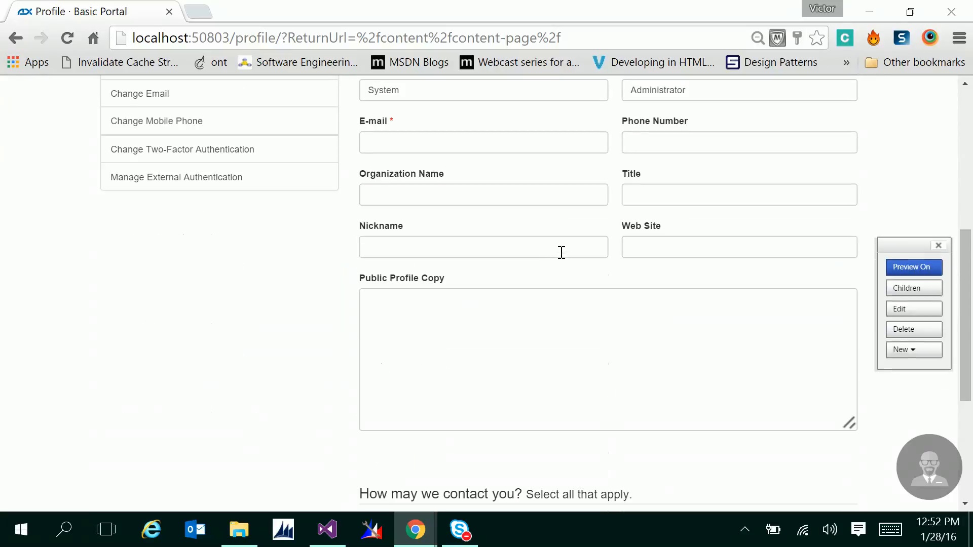
scroll(562, 252, "down", 3)
scroll(562, 249, "up", 10)
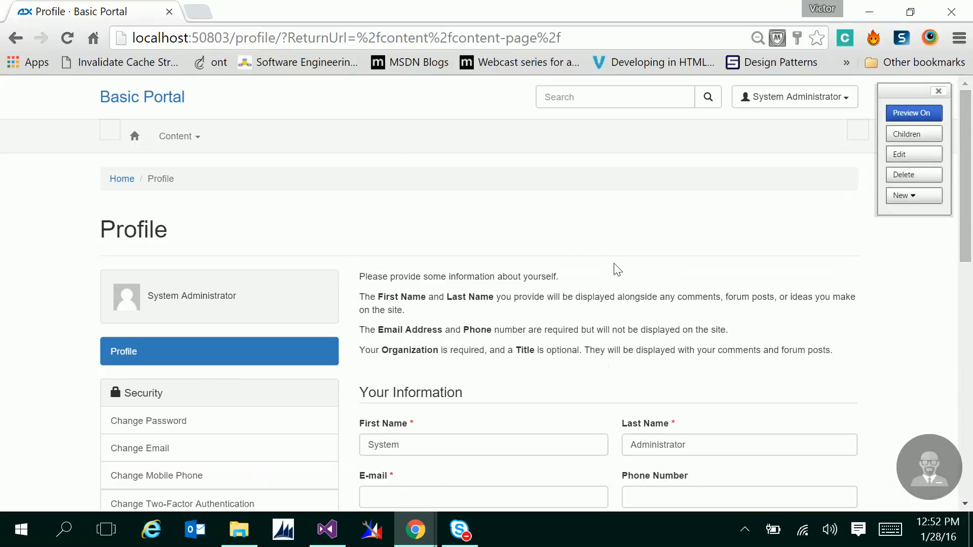
- On the portal's home page, show the options for new child content and open the Home copy for editing
left_click(134, 137)
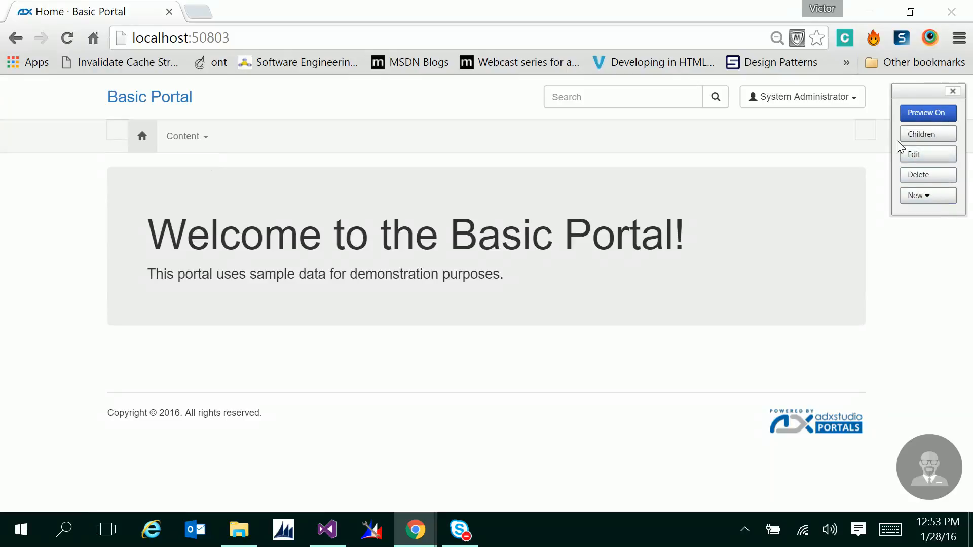
left_click(930, 196)
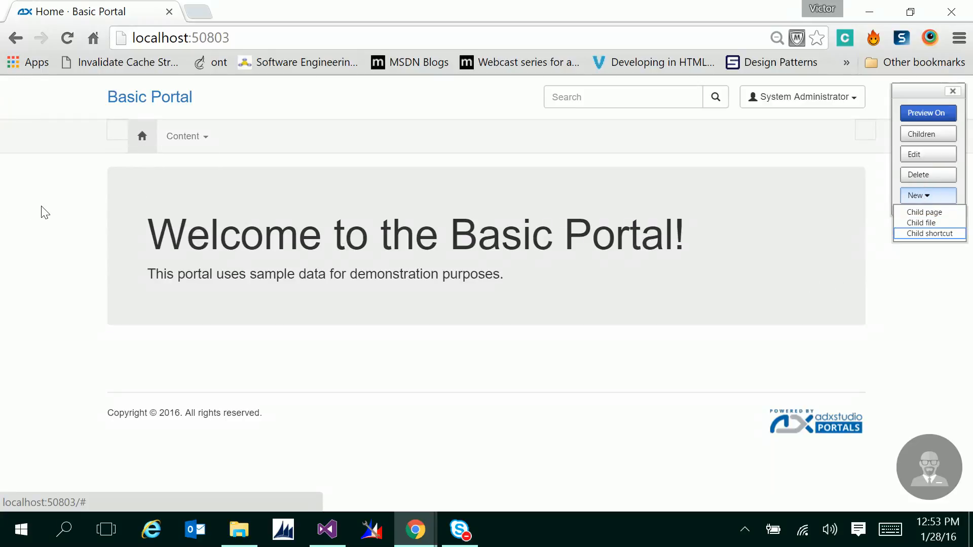
mouse_move(141, 177)
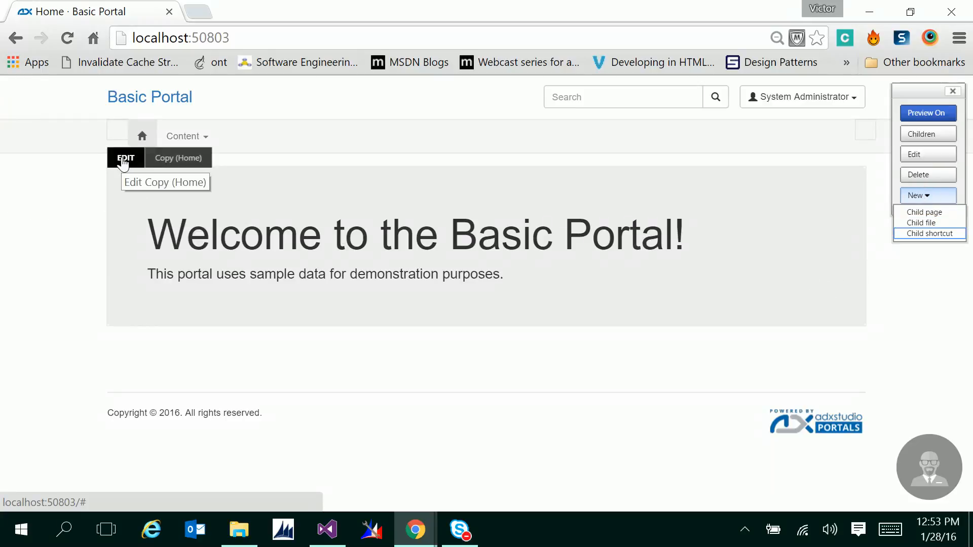
left_click(125, 159)
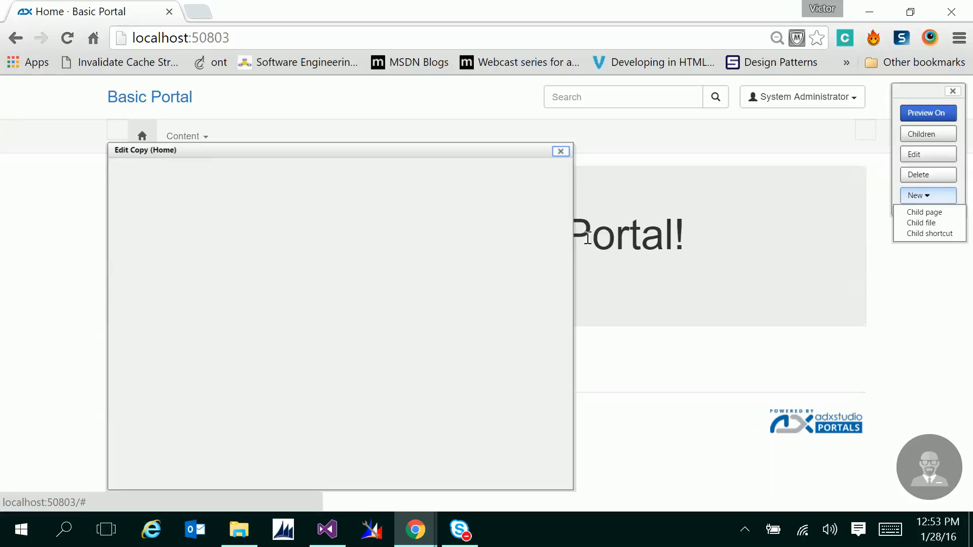
- Replace "the Basic Portal" in the welcome heading with "my first adxstudio portal", keeping the exclamation mark
left_click(432, 269)
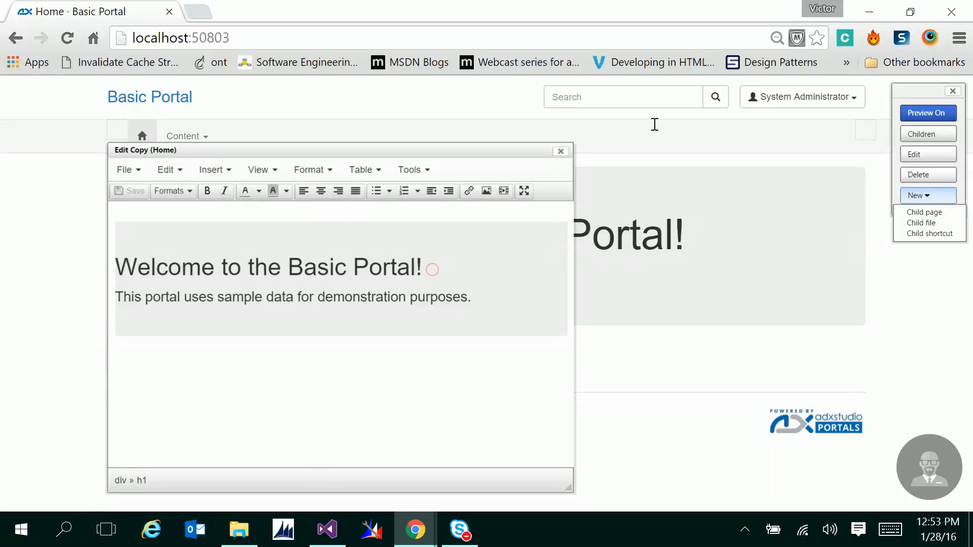
key("Left")
key("ctrl+shift+Left")
key("ctrl+shift+Left")
key("ctrl+shift+Left")
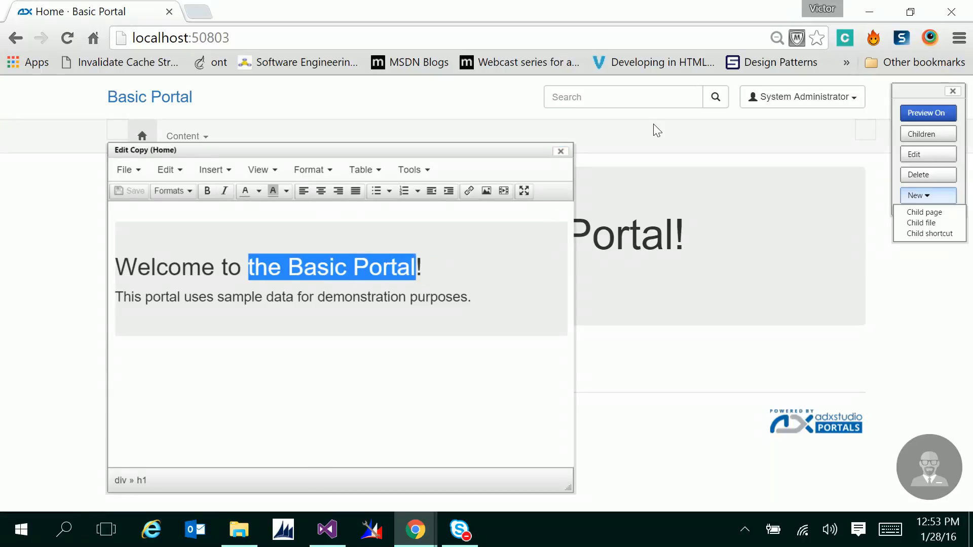
type("my first adx")
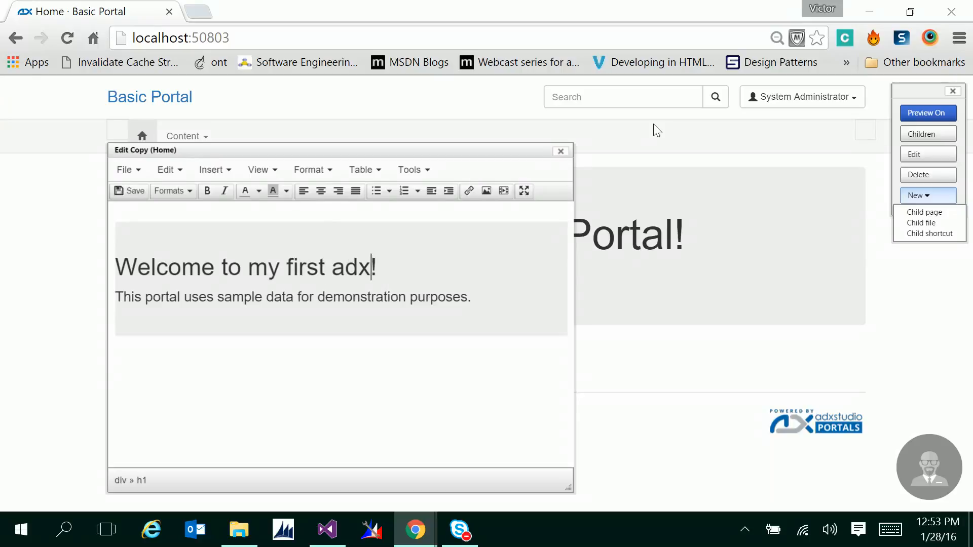
type("studio portal")
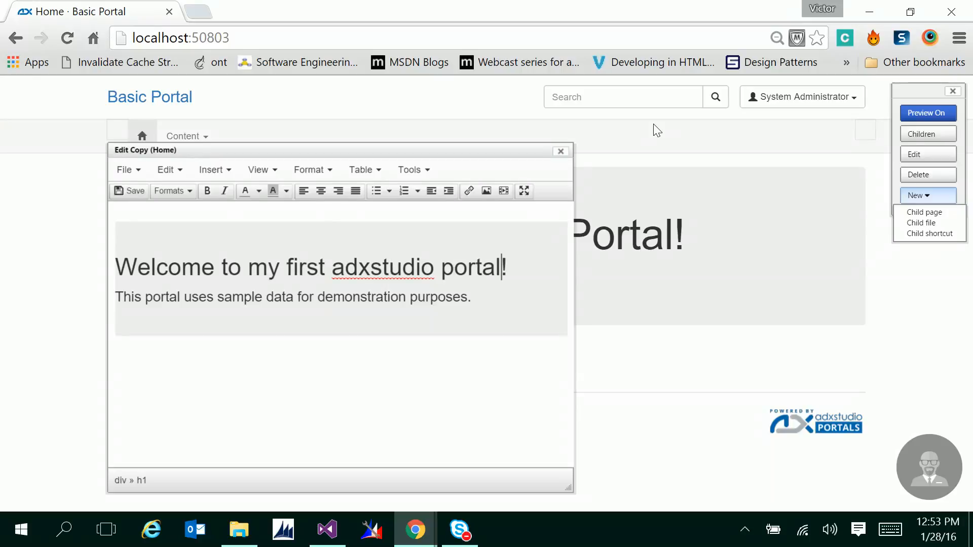
- Capitalize the first letter of "Adxstudio" in the heading and save the Home copy
key("ctrl+Left")
key("ctrl+Left")
key("shift+Right")
type("A")
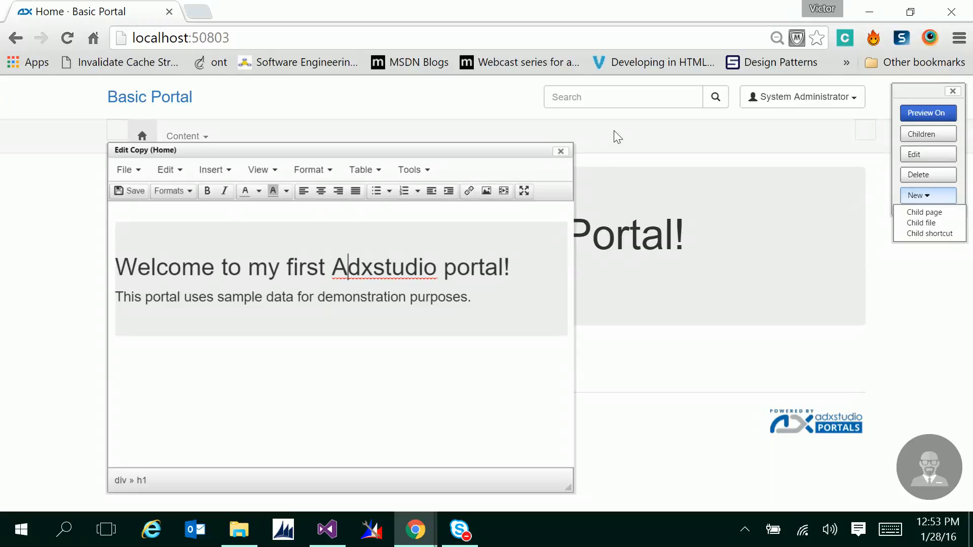
left_click(134, 191)
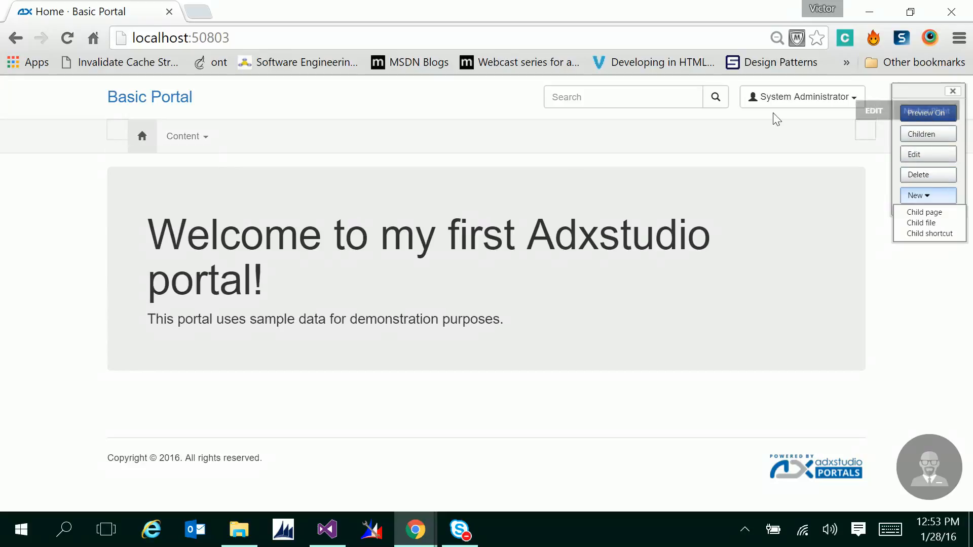
mouse_move(535, 221)
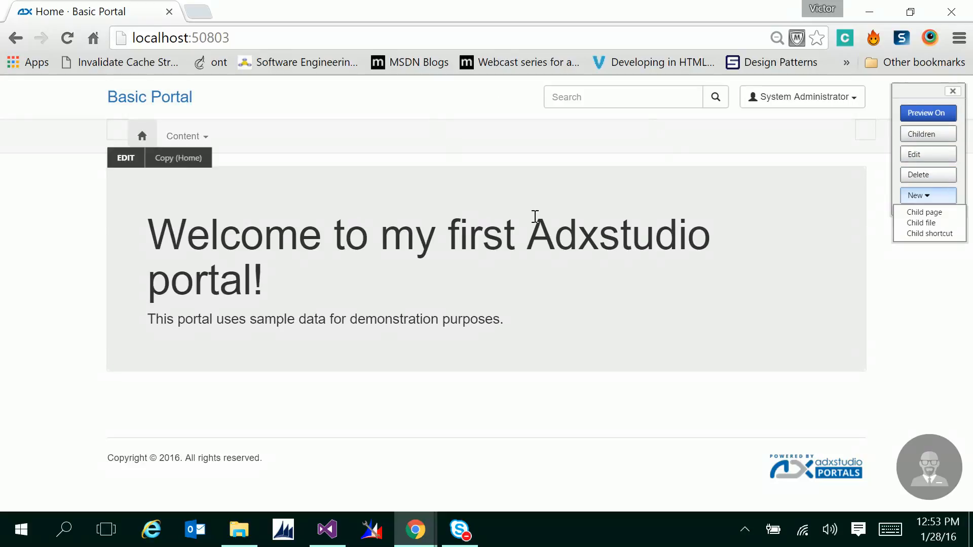